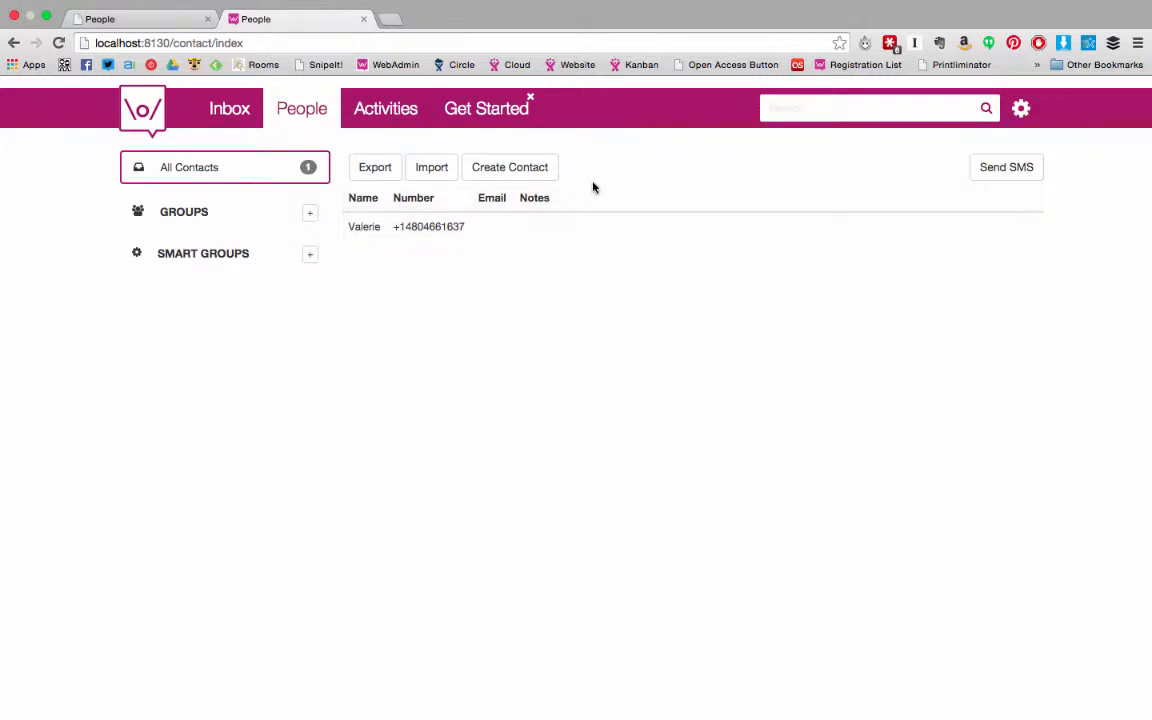
- Start a new contact and fill in the contact's name and mobile number
click(508, 176)
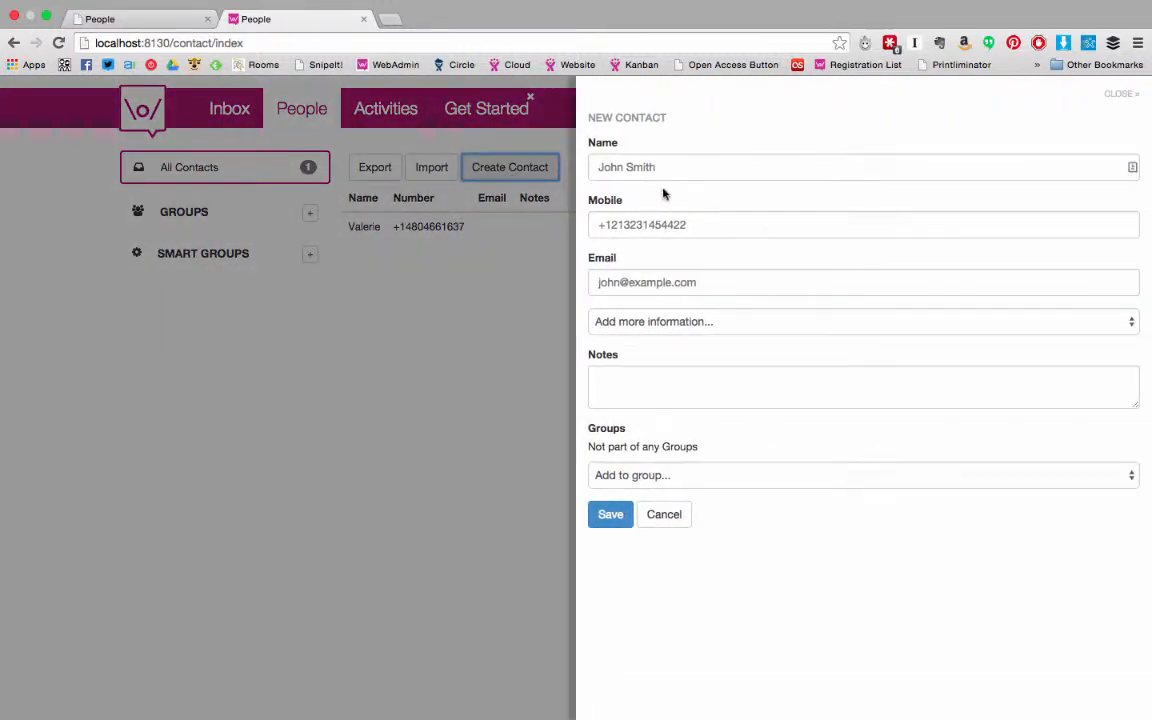
click(653, 162)
text(Laur)
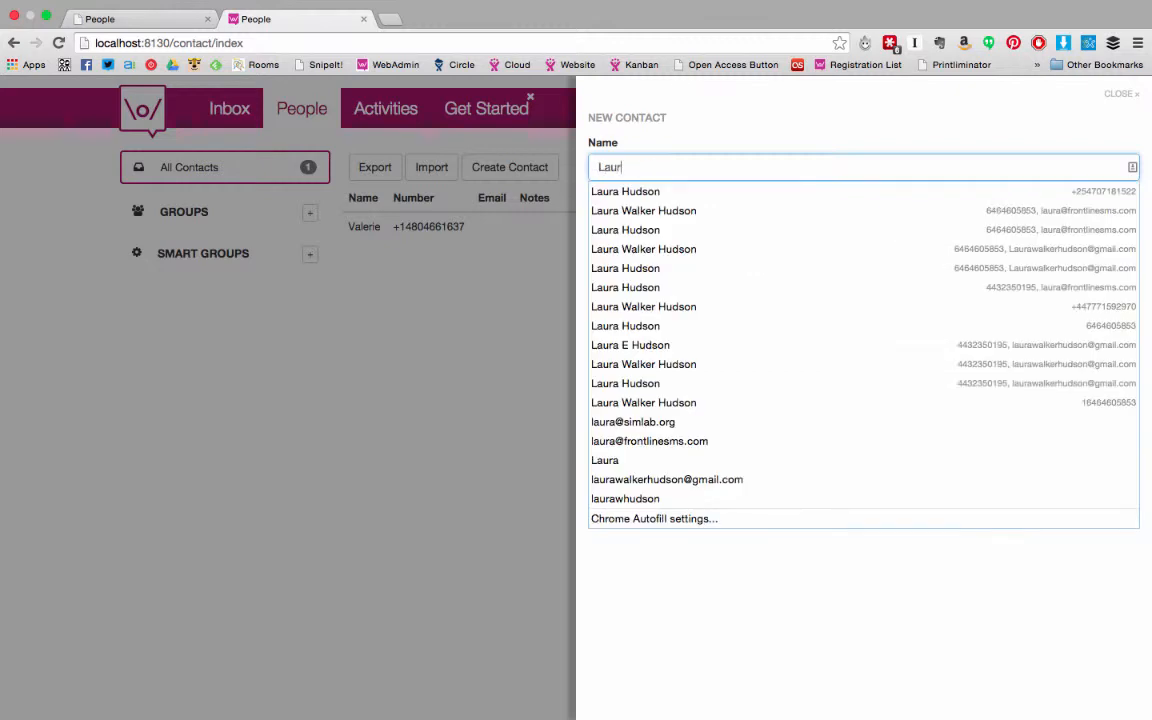
text(a)
key(Tab)
text(+1)
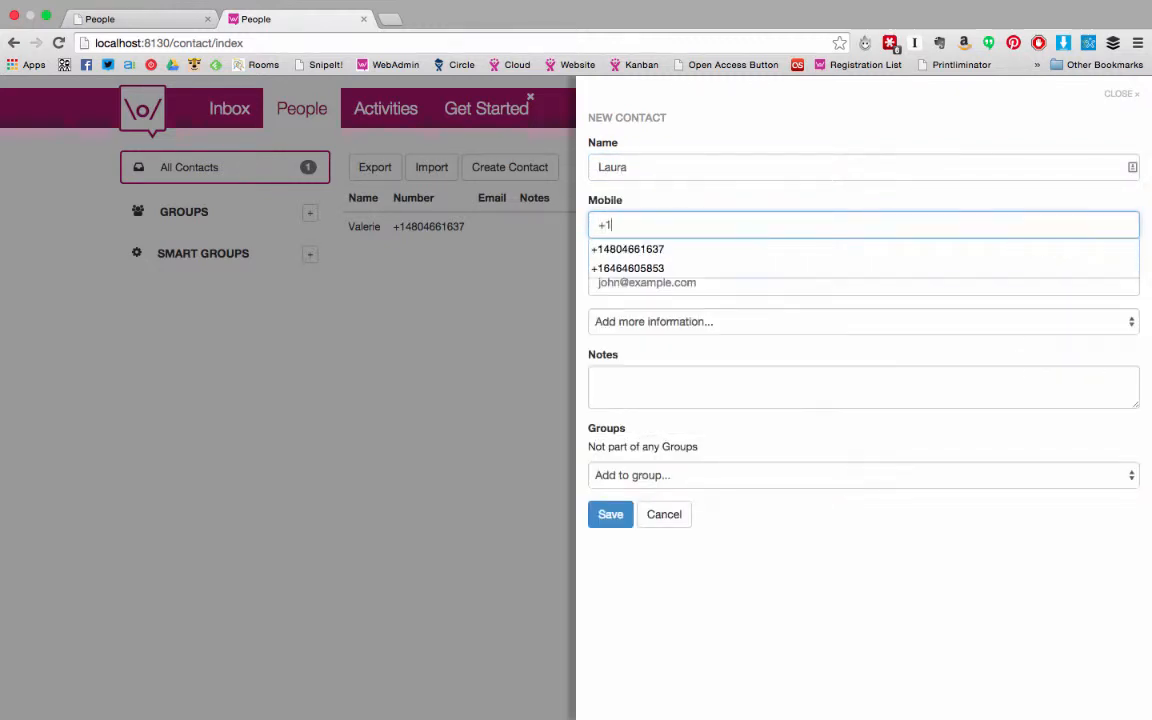
text(646)
key(Down)
key(Tab)
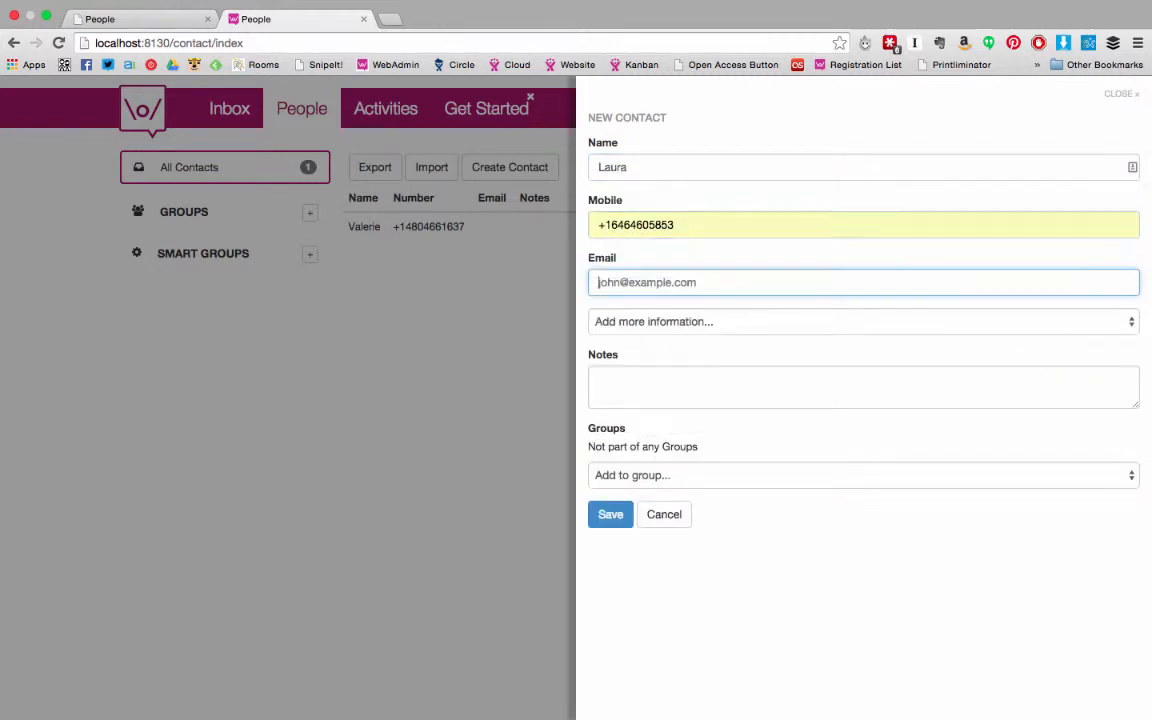
- Create a custom text field named Staff for the new contact
click(644, 322)
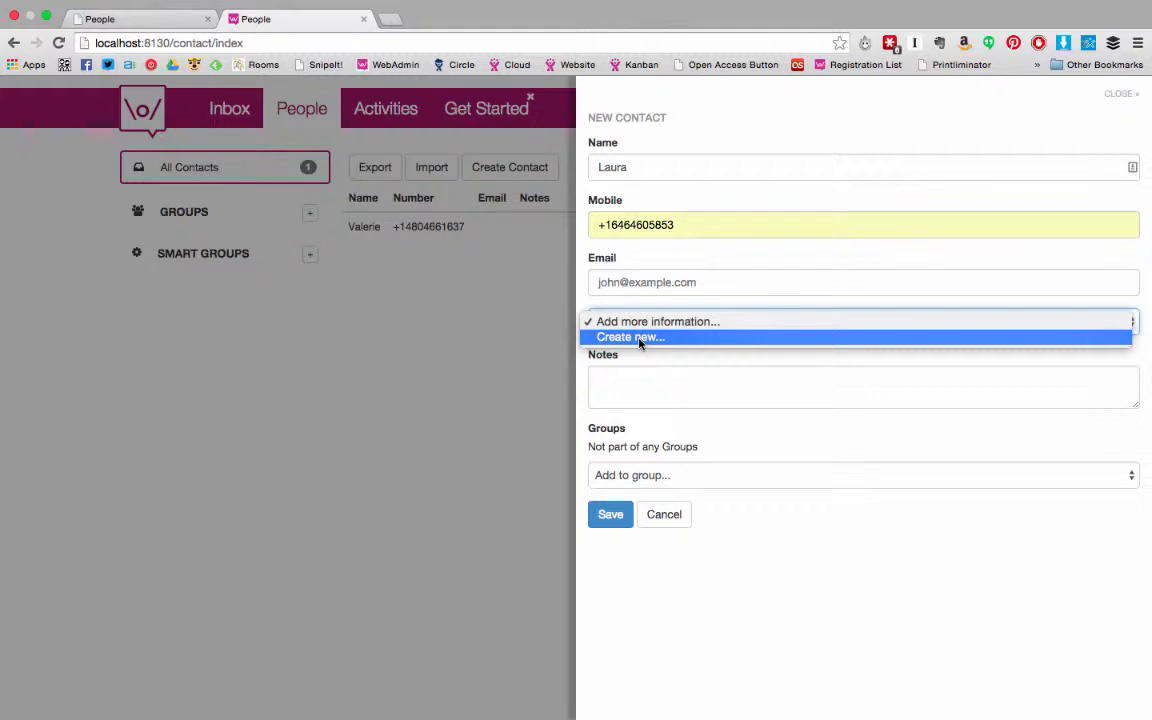
click(641, 340)
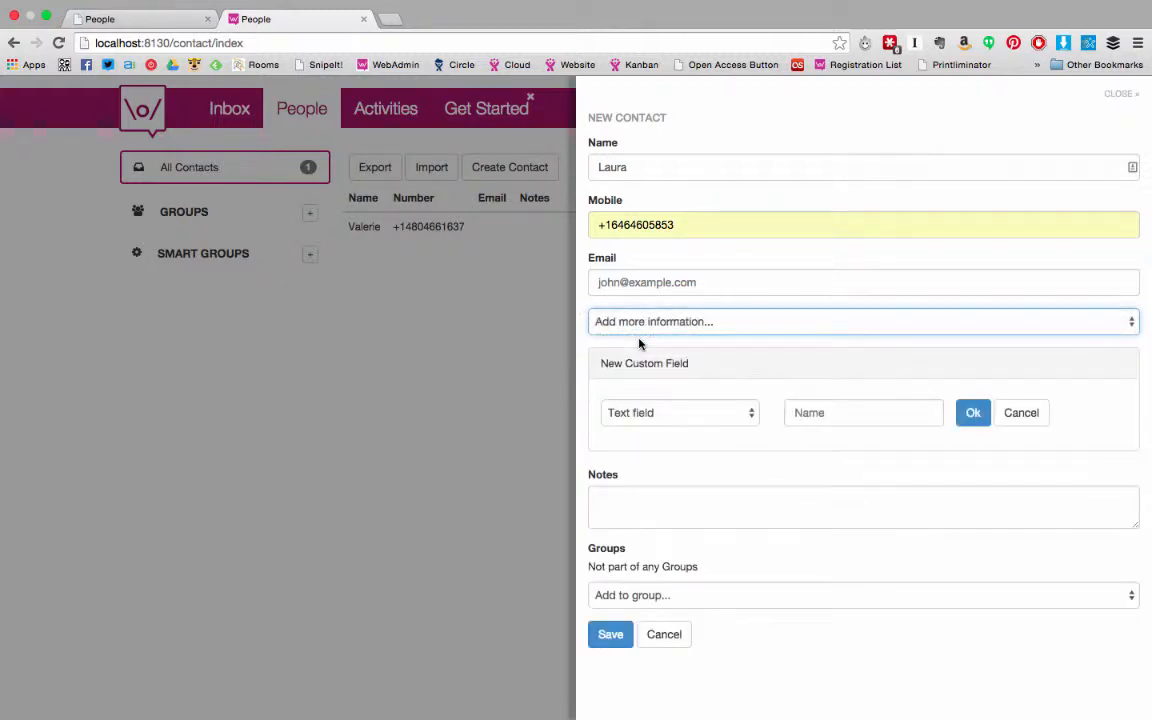
click(806, 416)
text(Ataff)
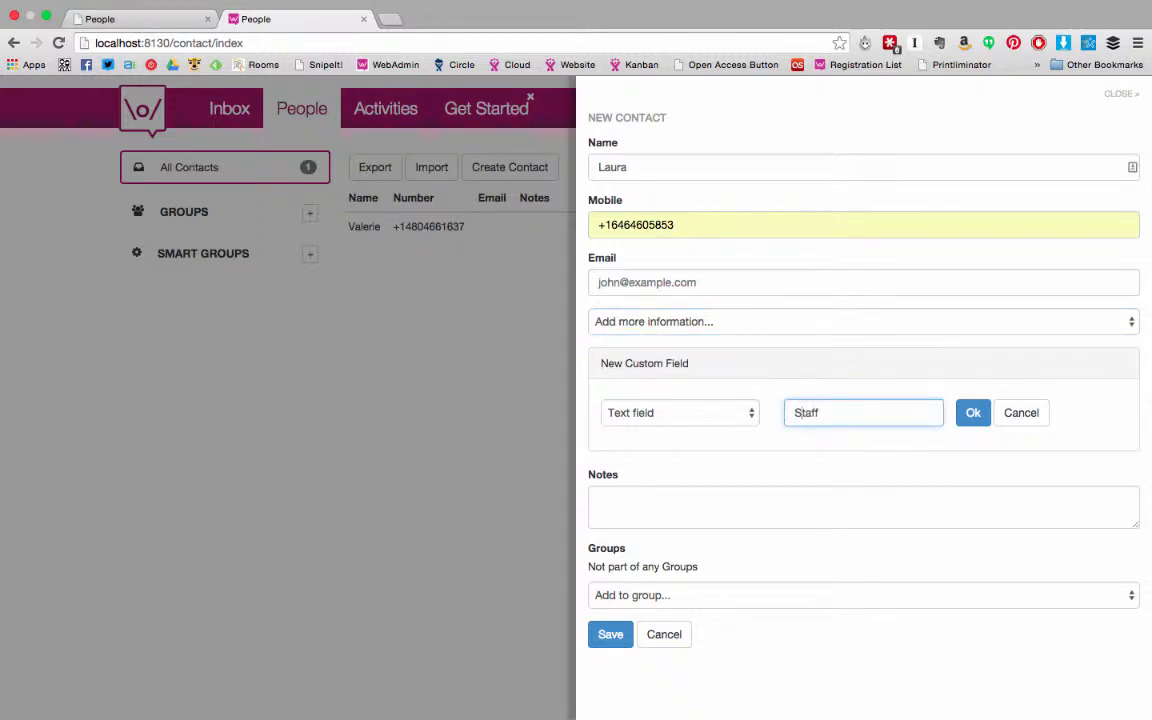
click(972, 412)
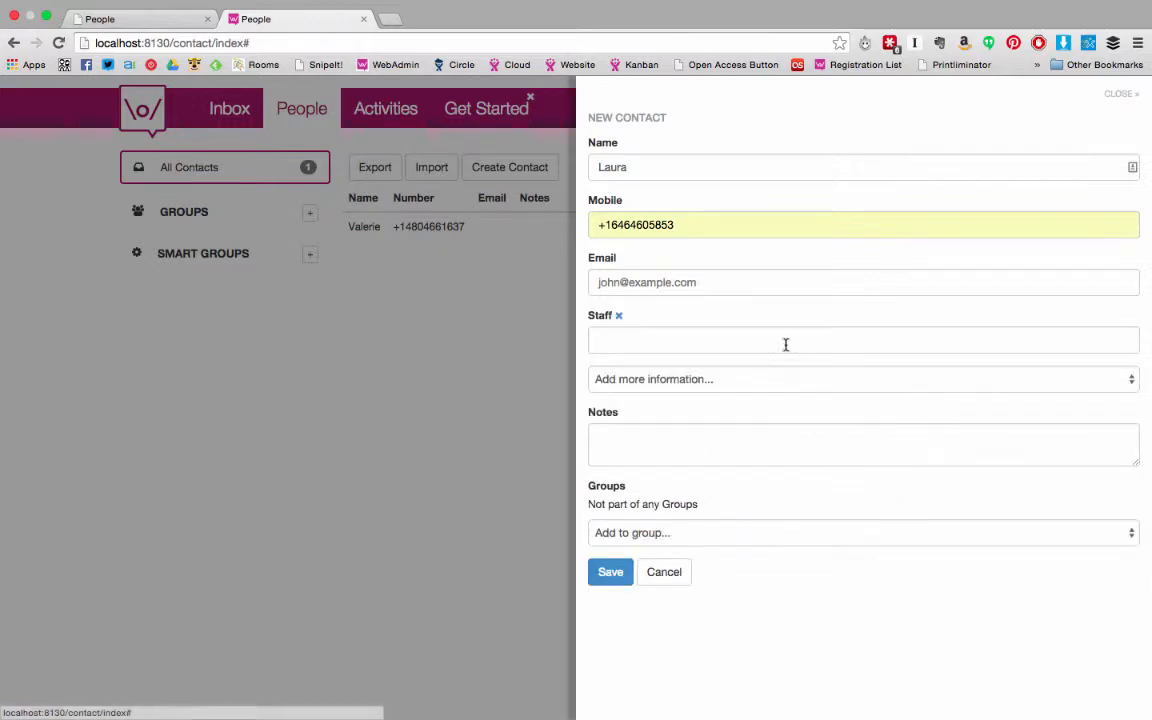
- Set the new contact's Staff field to Yes and save the contact without assigning a group
click(626, 335)
text(Ye)
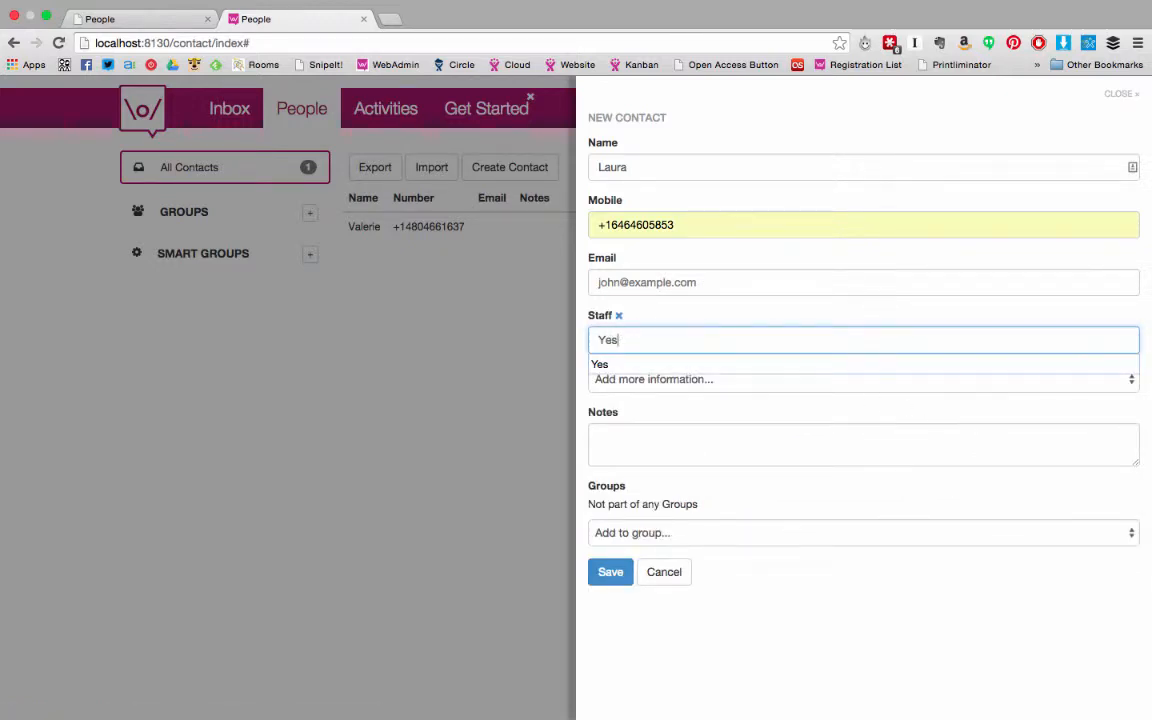
text(s)
click(605, 364)
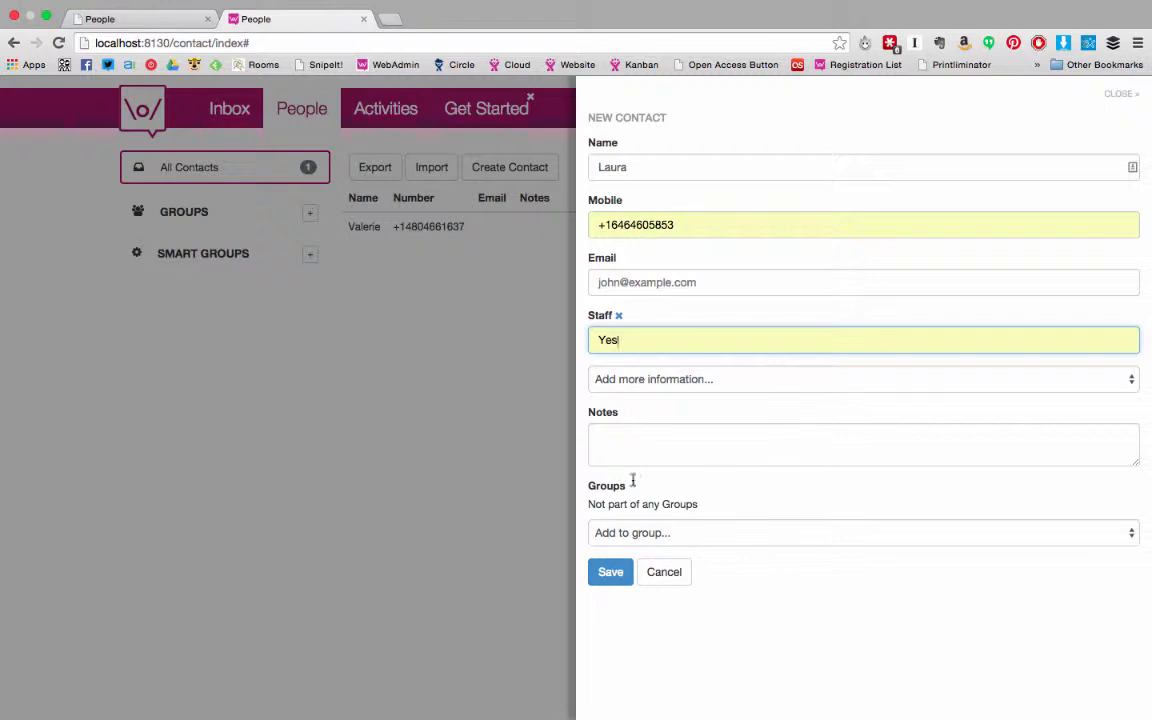
click(641, 535)
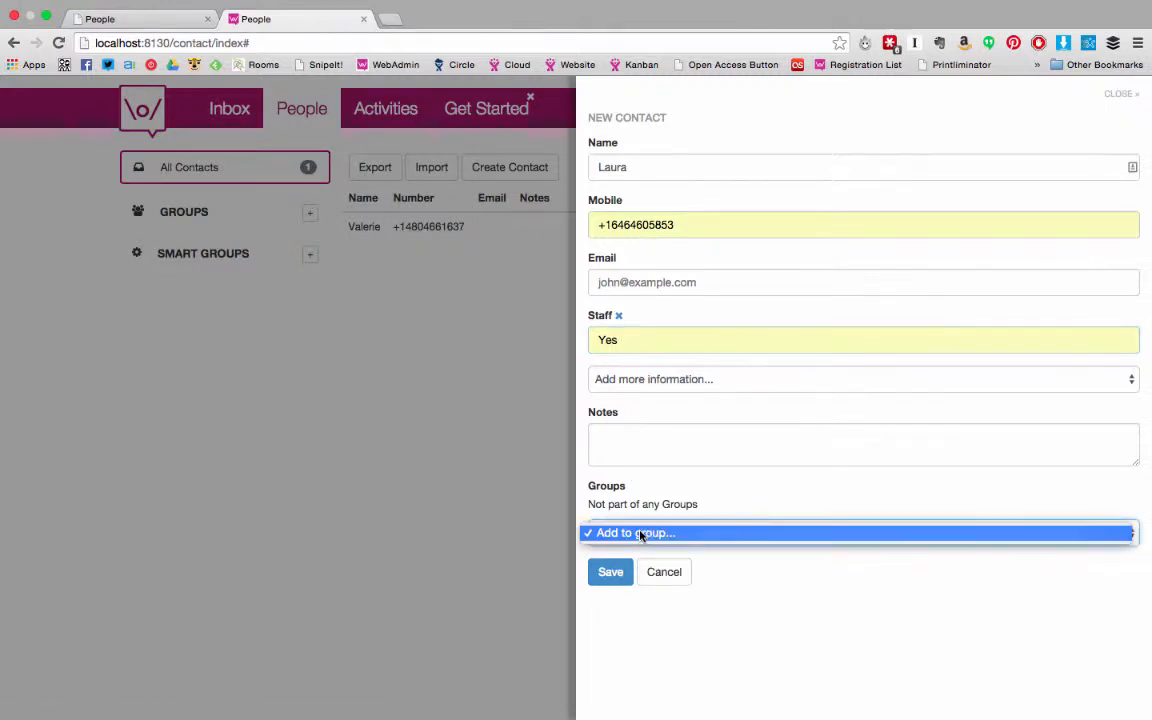
click(642, 536)
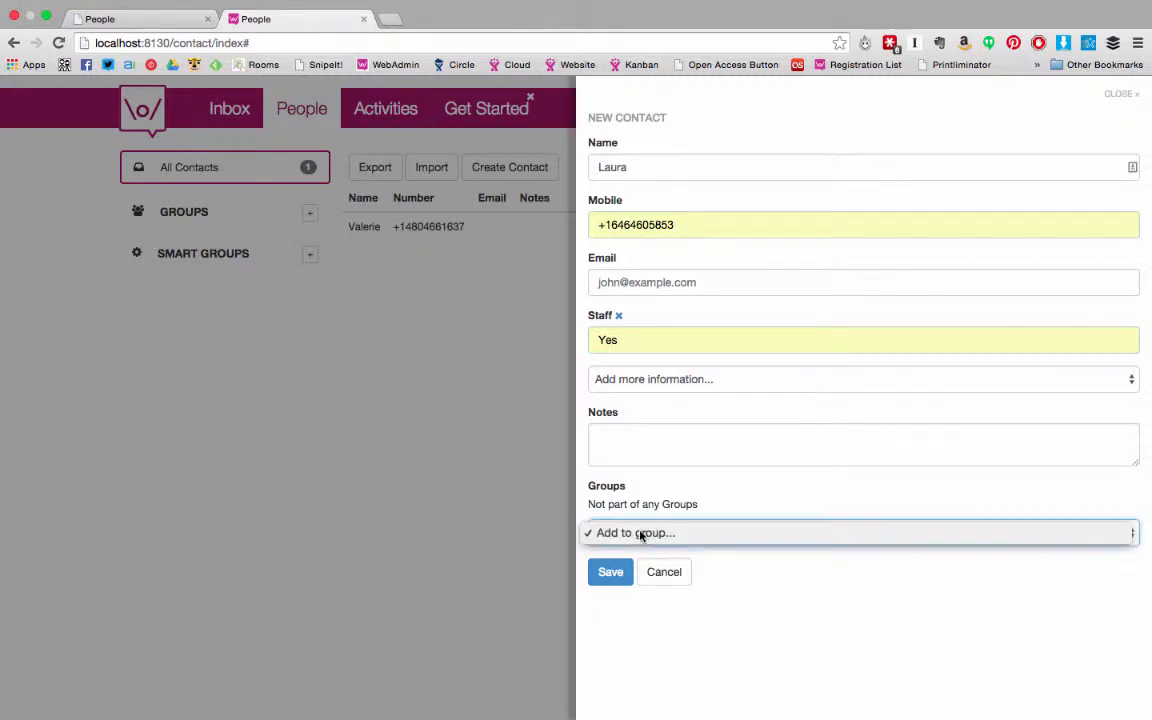
click(607, 577)
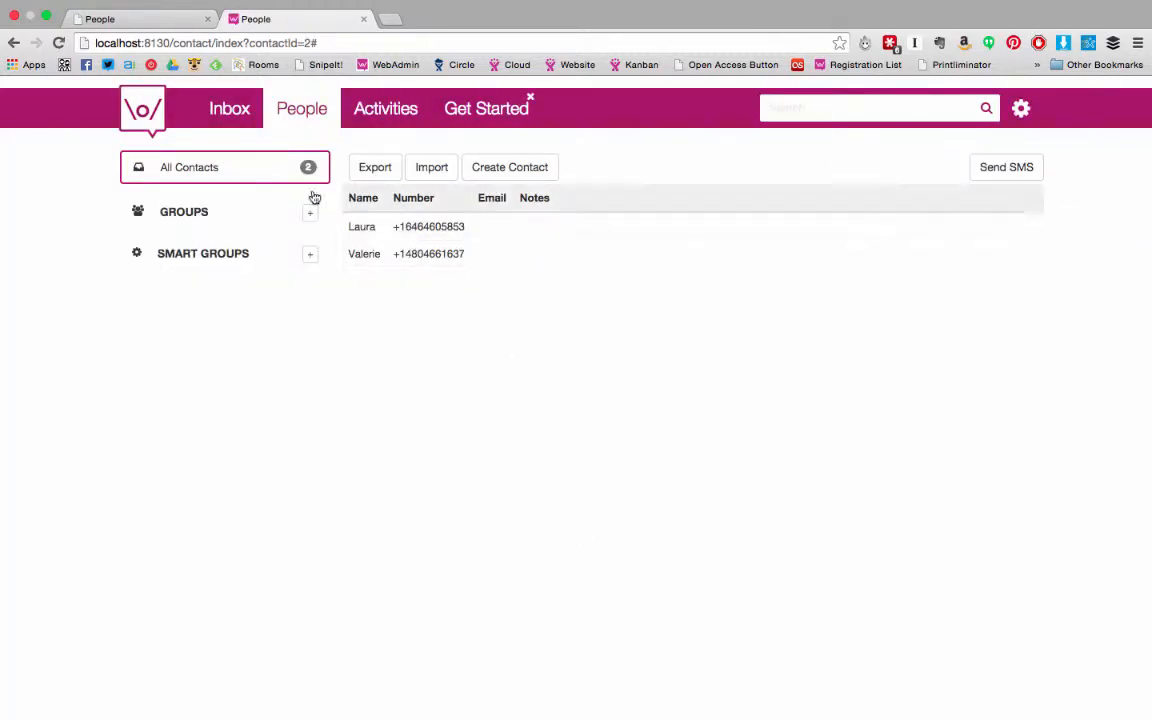
- Review the saved details of the newly created contact and close the record
click(389, 228)
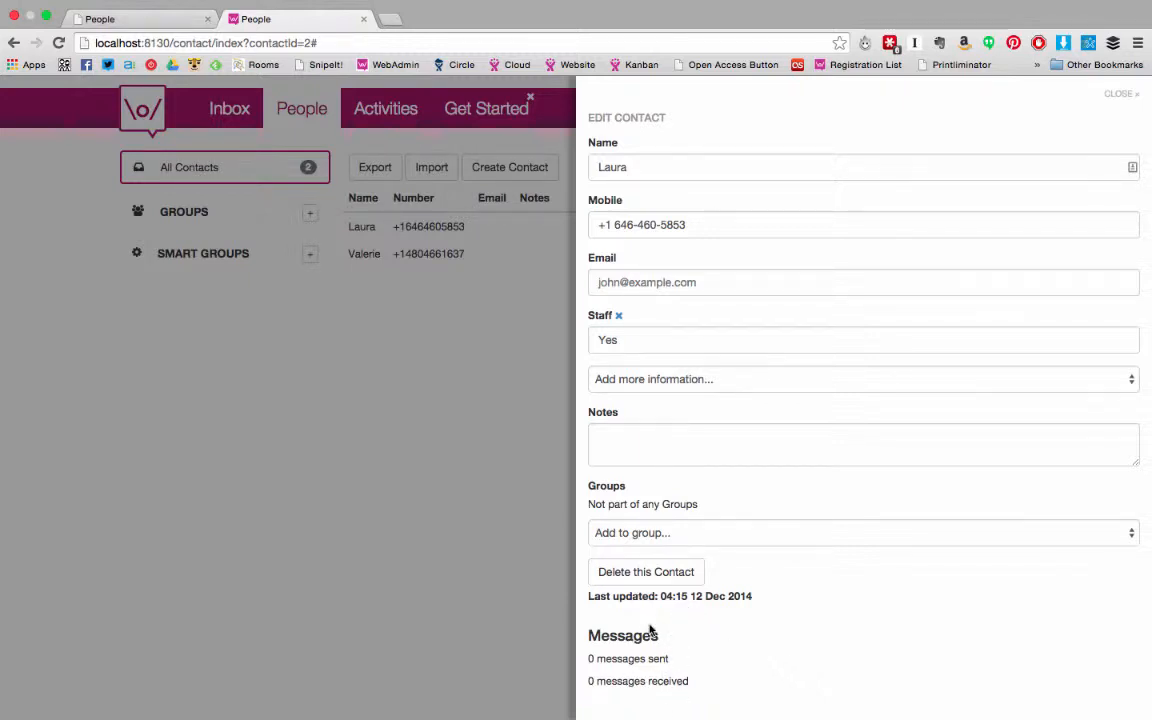
click(438, 507)
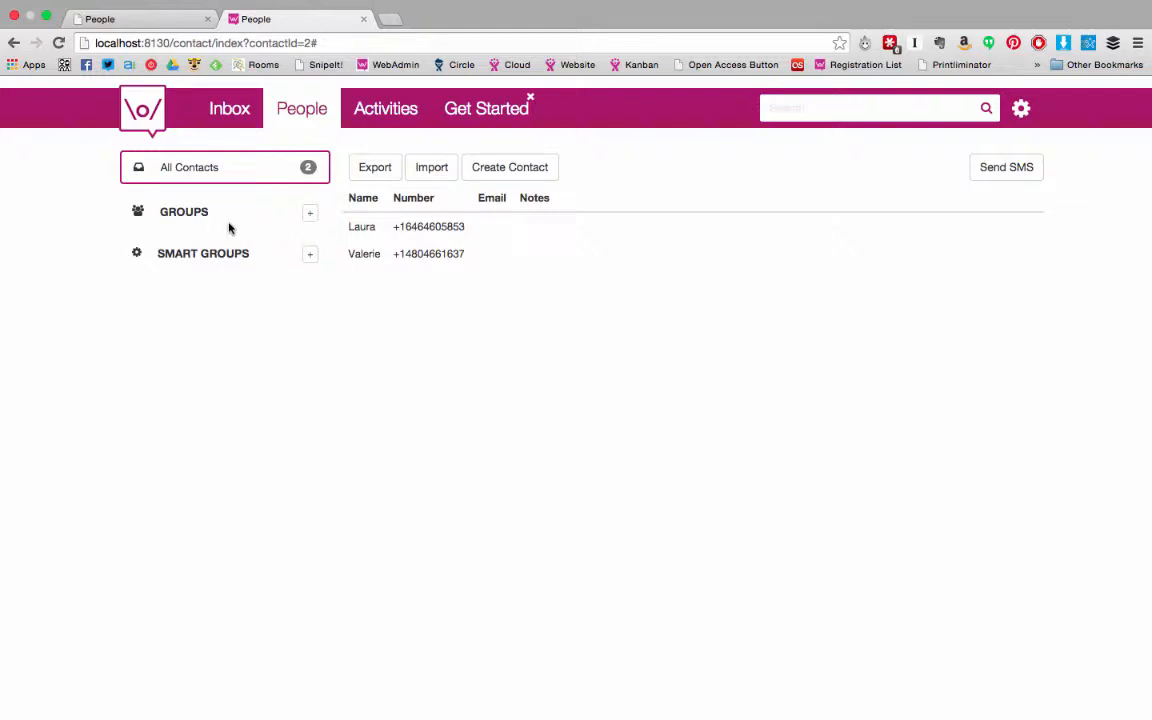
- Create a contact group named Team and open its contact list
click(311, 215)
click(631, 163)
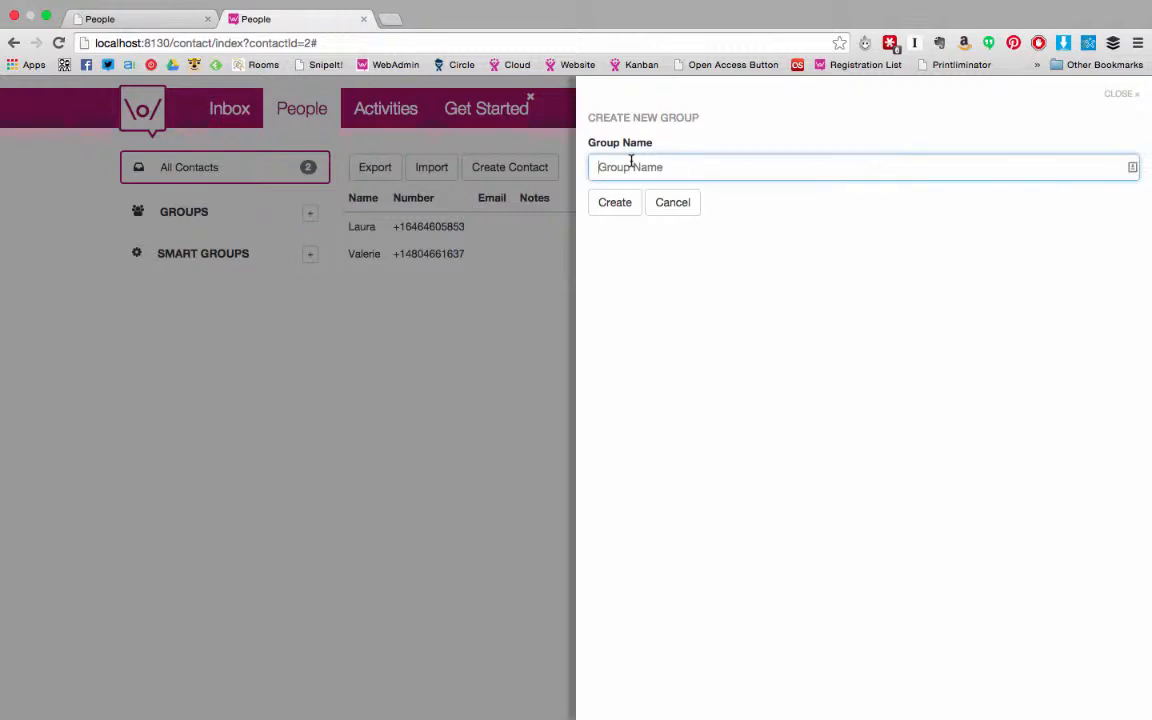
text(S)
key(BackSpace)
text(Team)
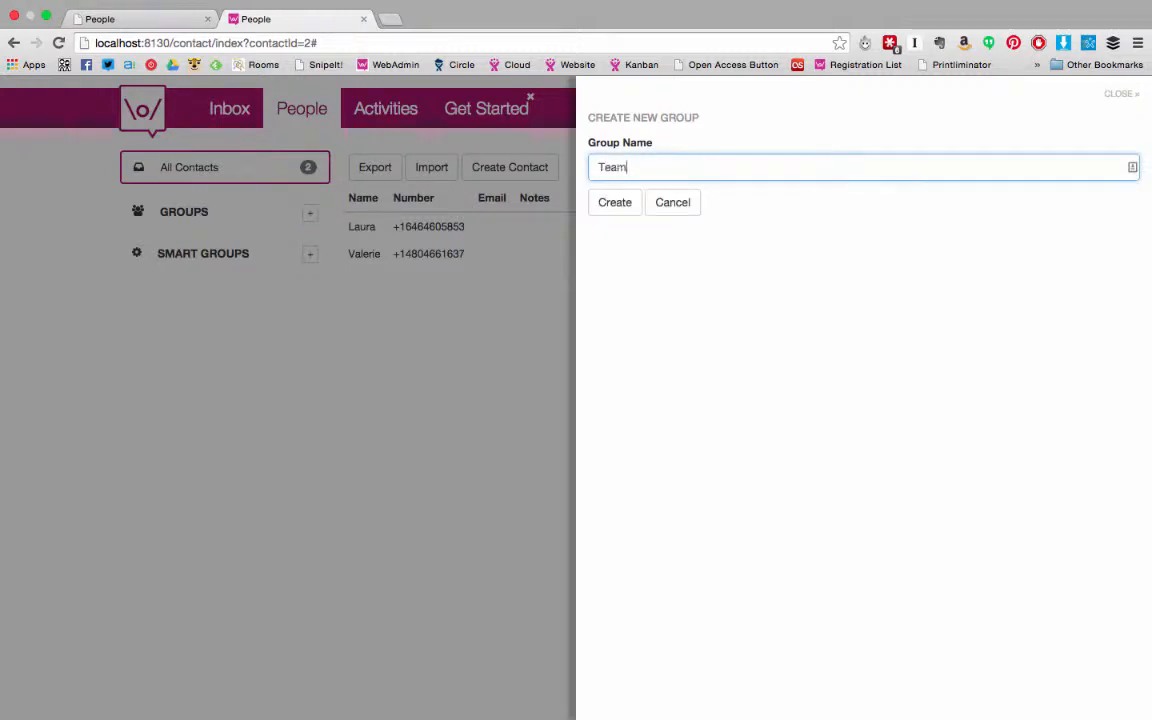
click(615, 202)
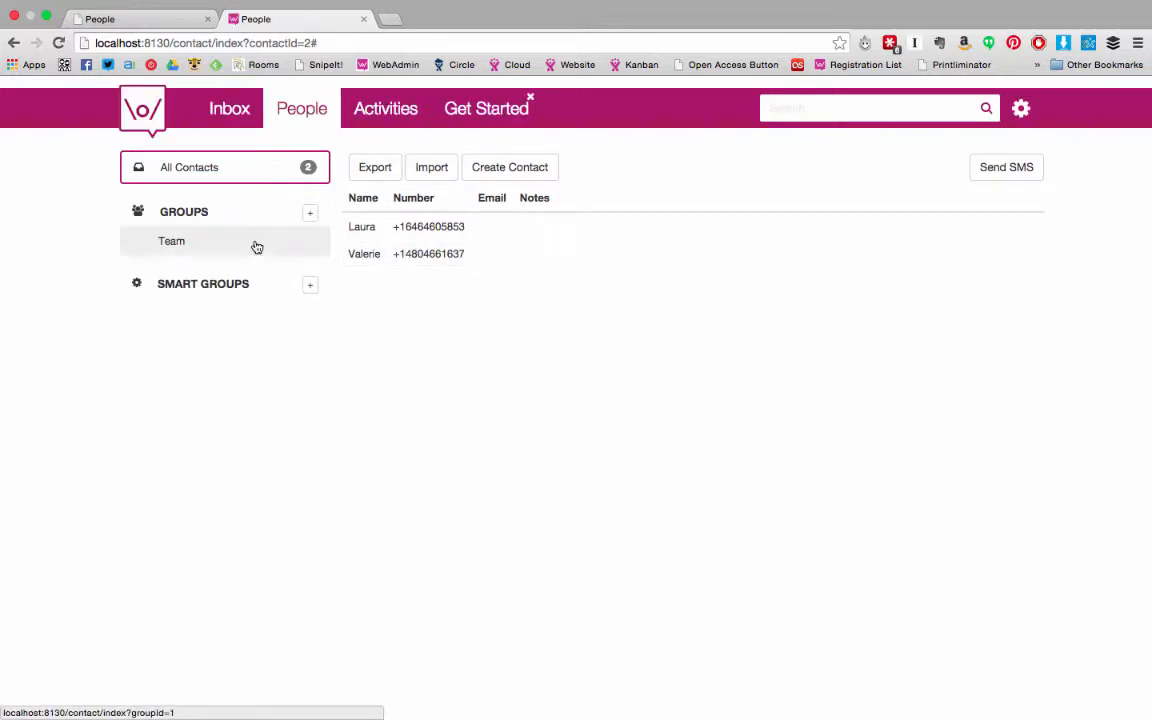
click(257, 247)
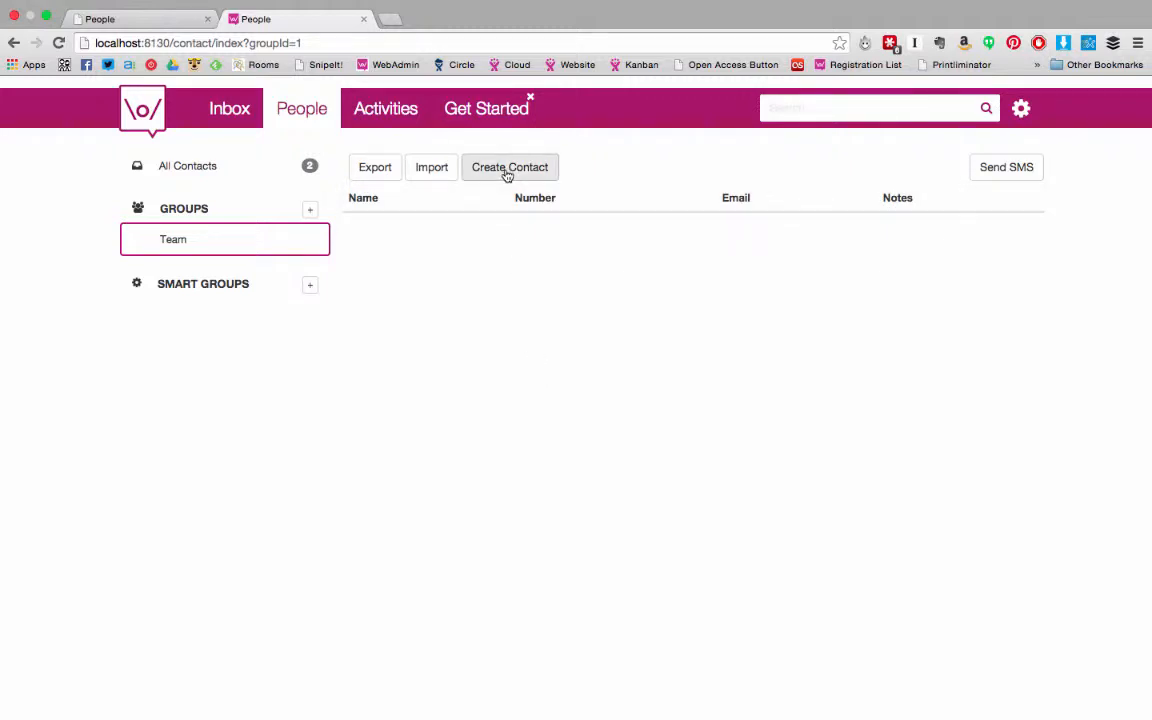
- Add the newly created contact to the Team group from the full contact list and view the group's members
click(213, 174)
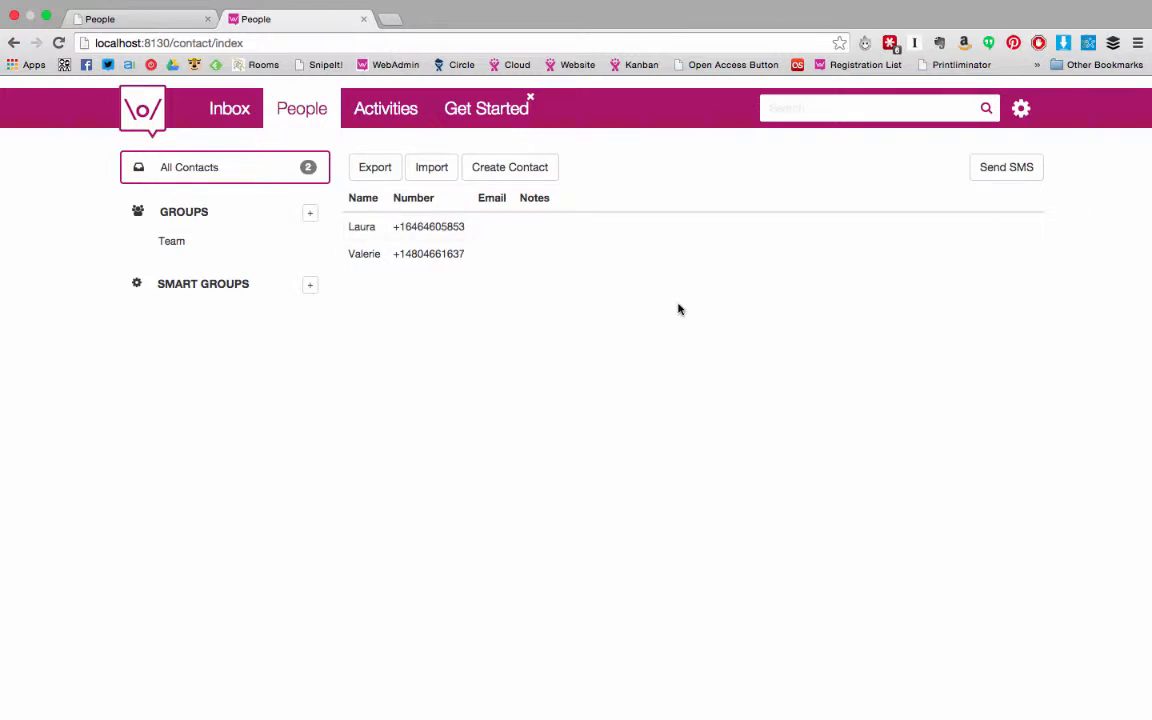
click(362, 227)
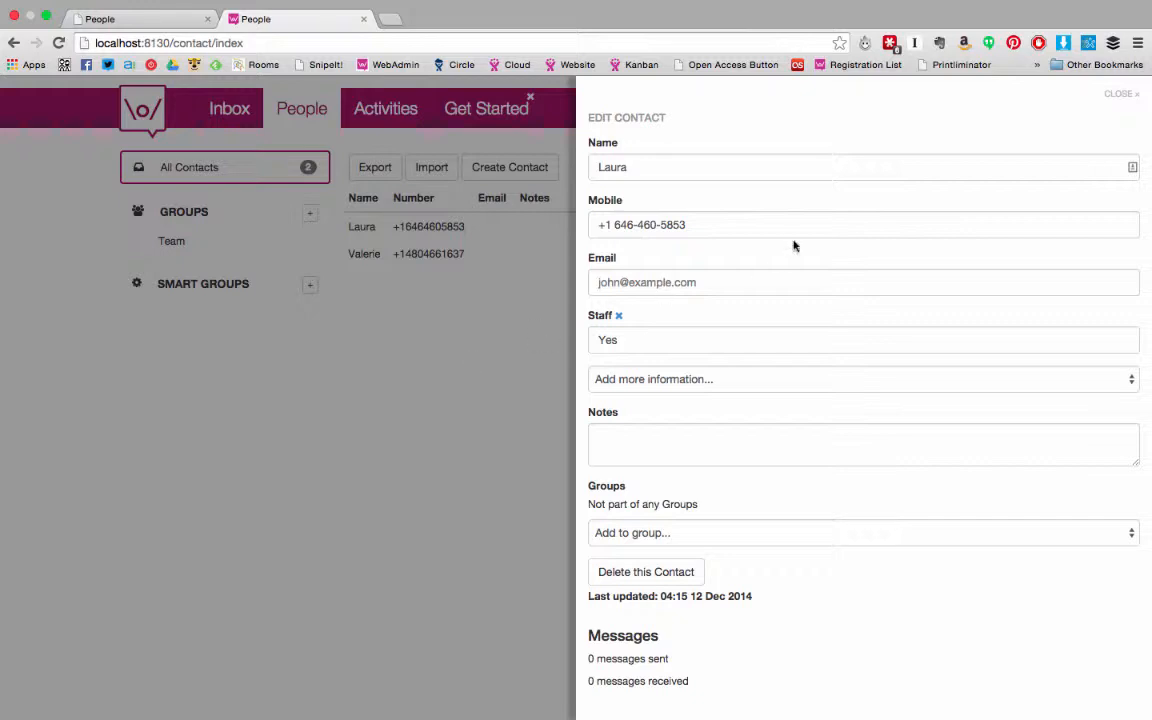
click(661, 537)
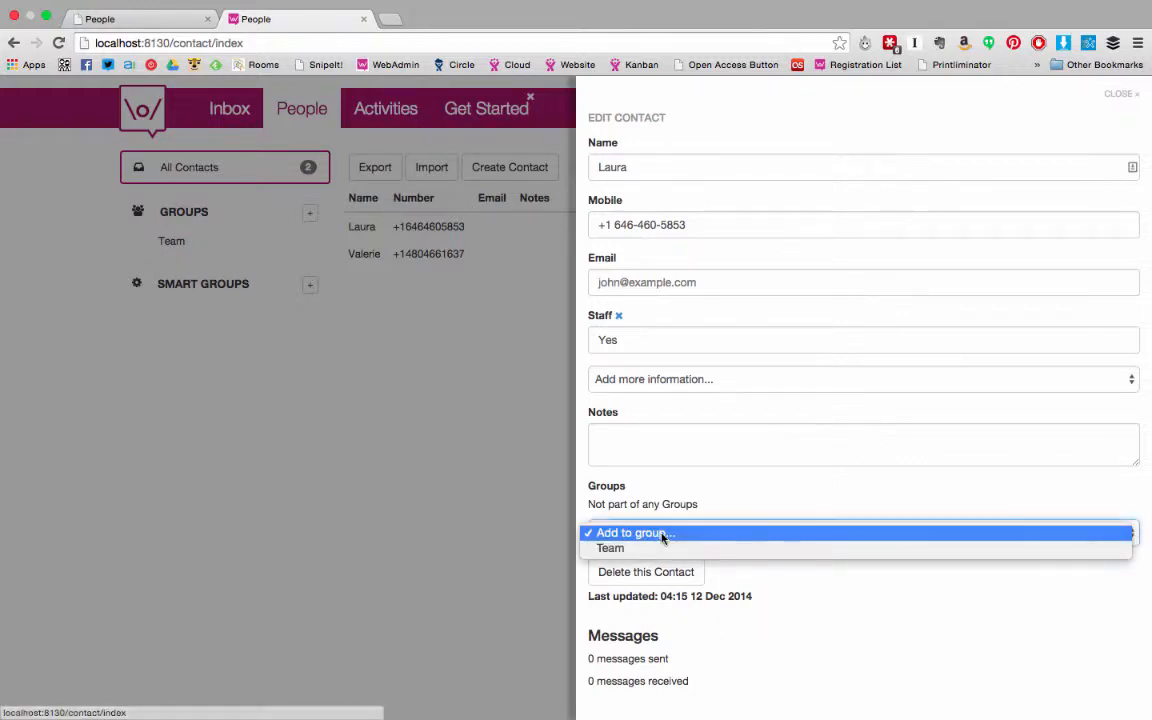
click(659, 548)
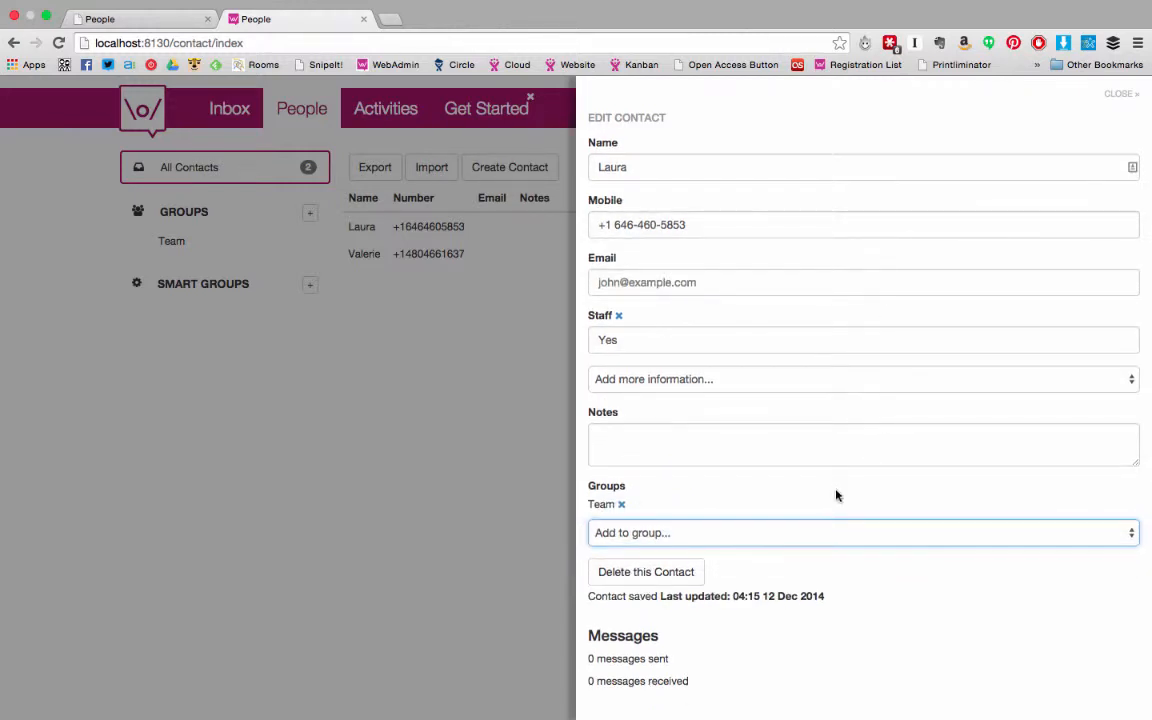
click(1121, 94)
click(251, 253)
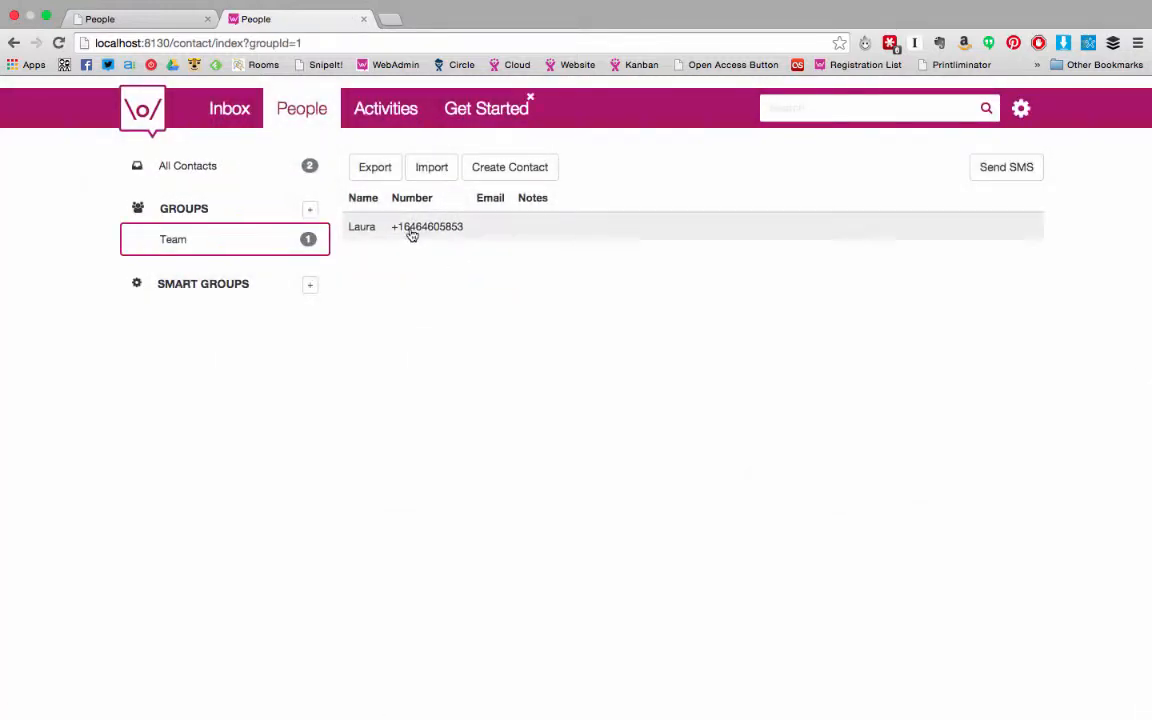
- Create a smart group named Staff with a rule matching contacts whose Staff field is Yes
click(310, 288)
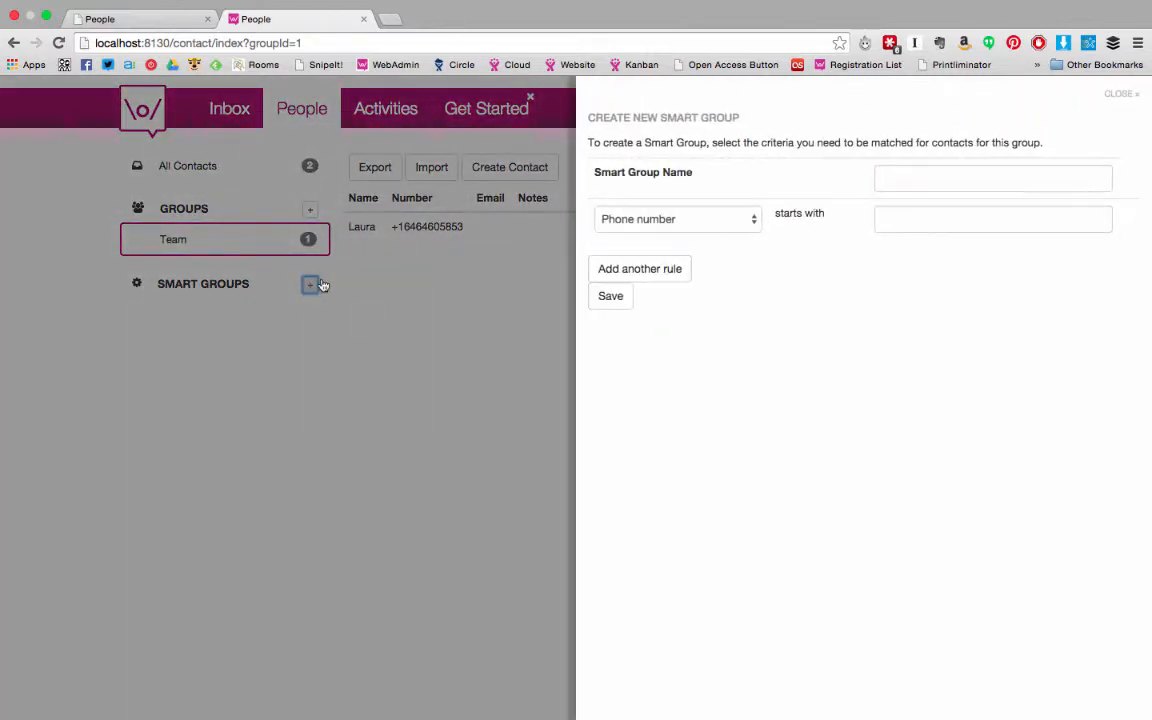
click(942, 172)
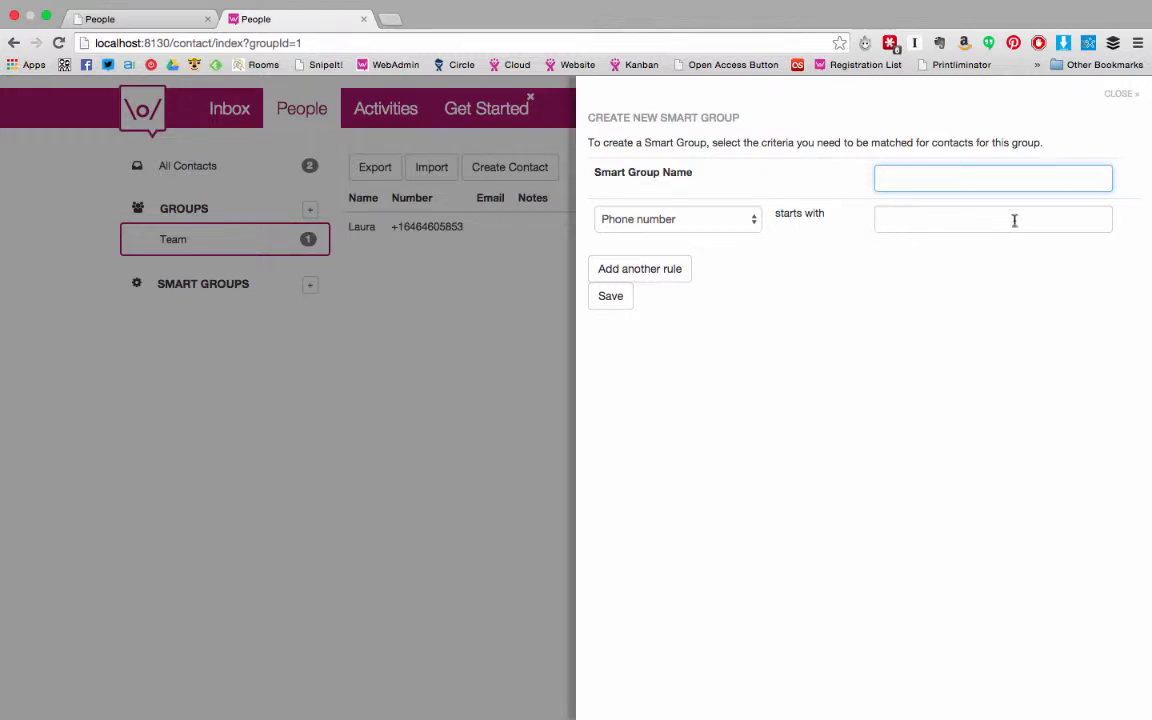
click(669, 273)
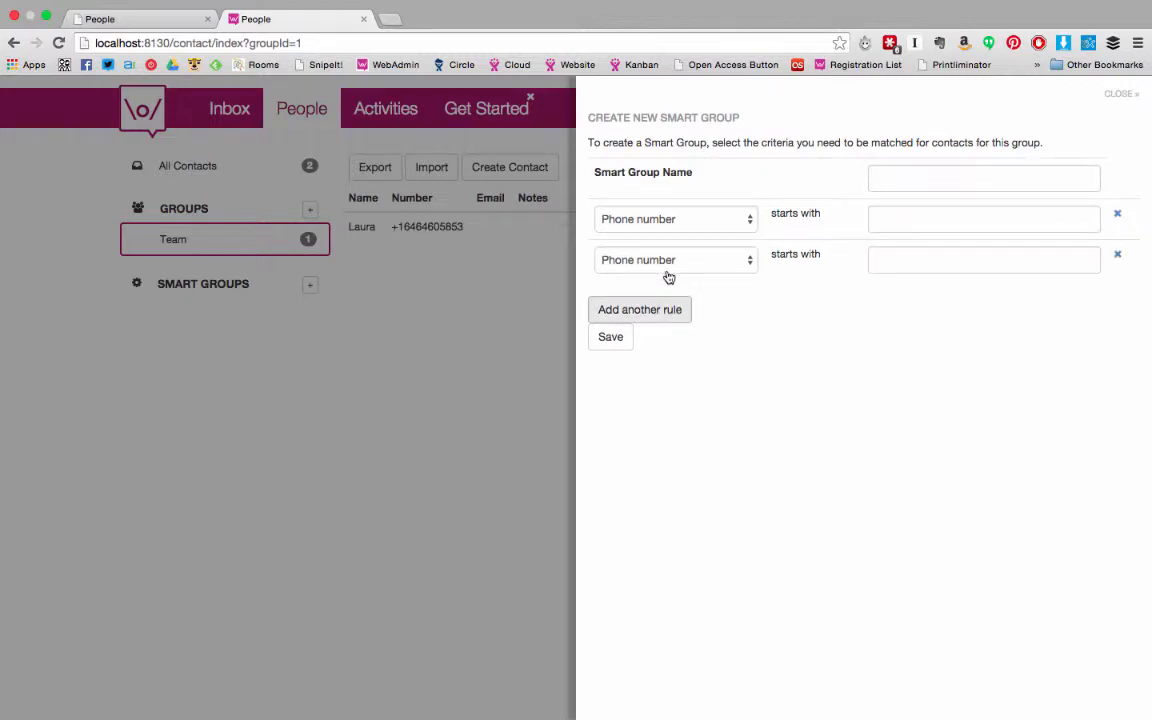
click(747, 263)
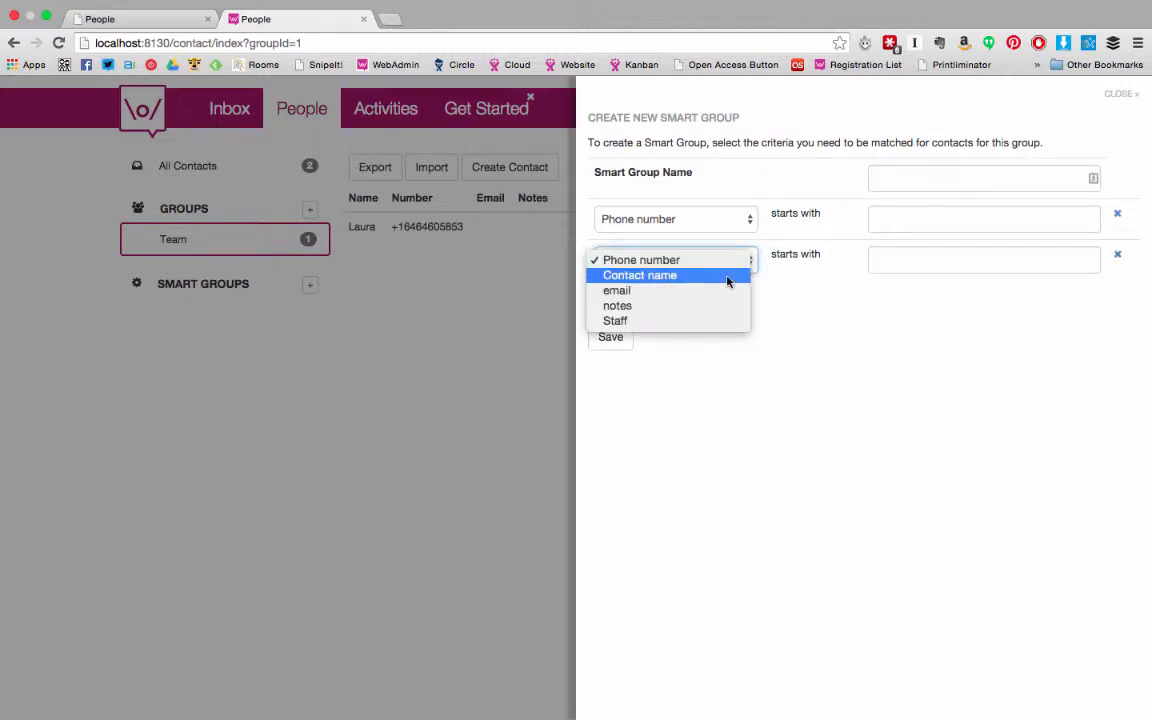
click(703, 322)
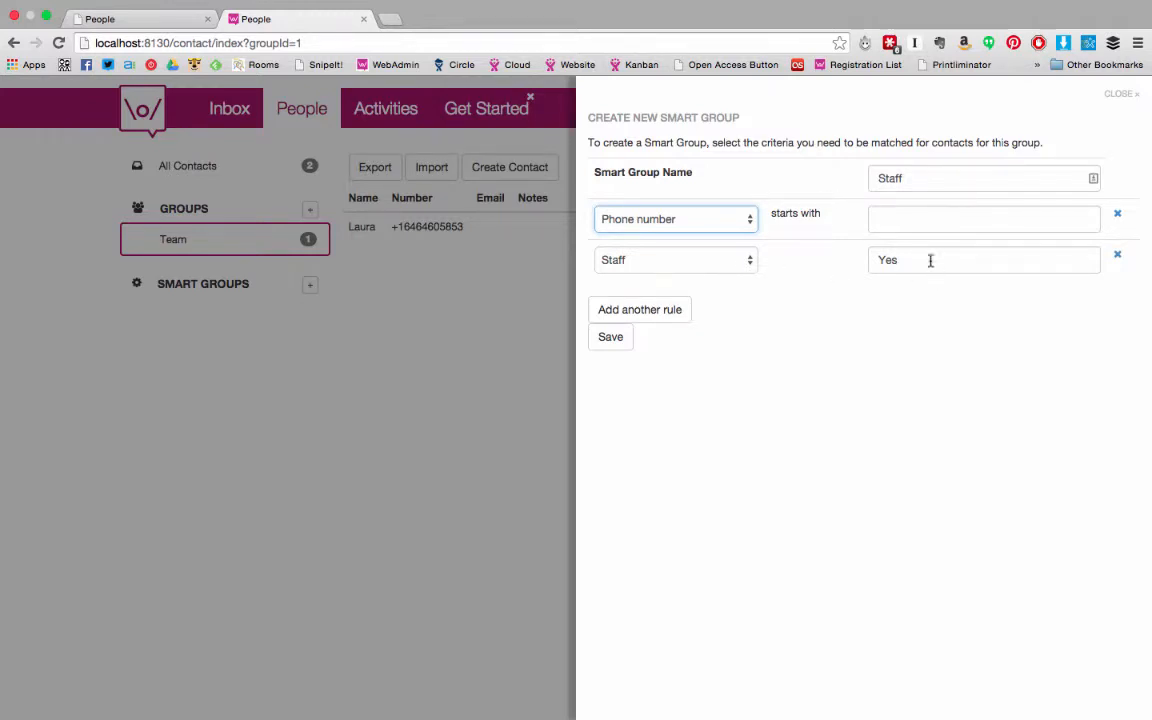
click(612, 336)
click(610, 337)
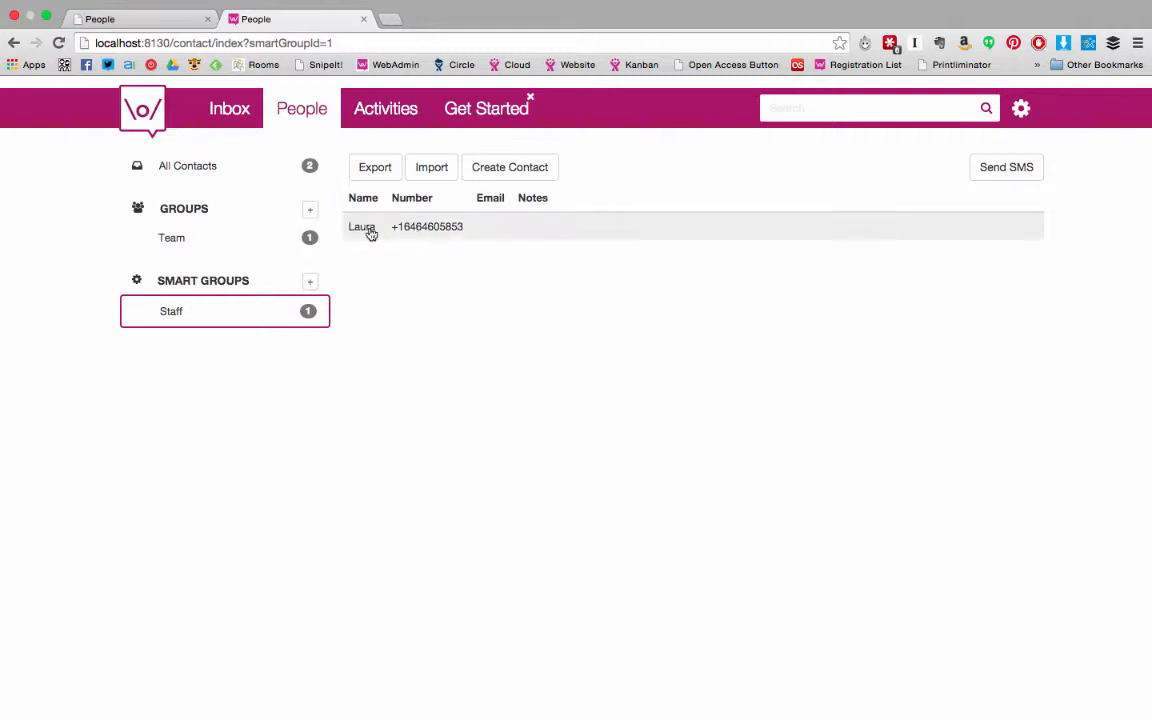
- Add the Staff field with the value Yes to the second contact in the full contact list and view the Staff smart group
click(192, 167)
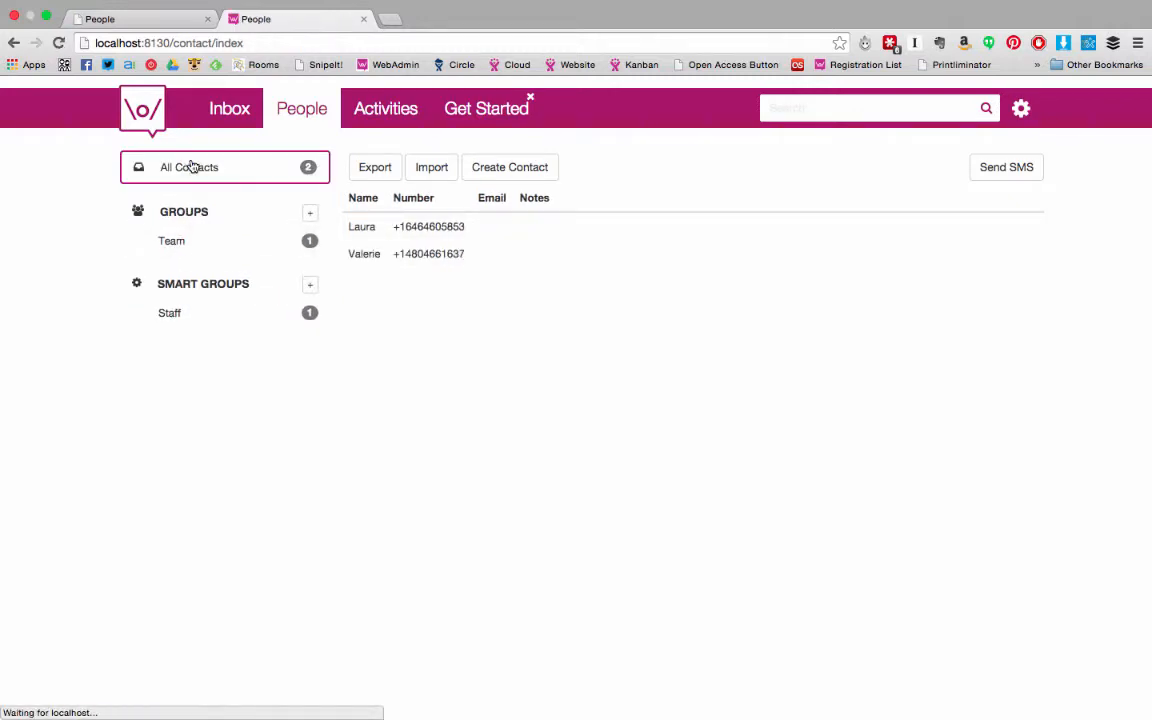
click(436, 257)
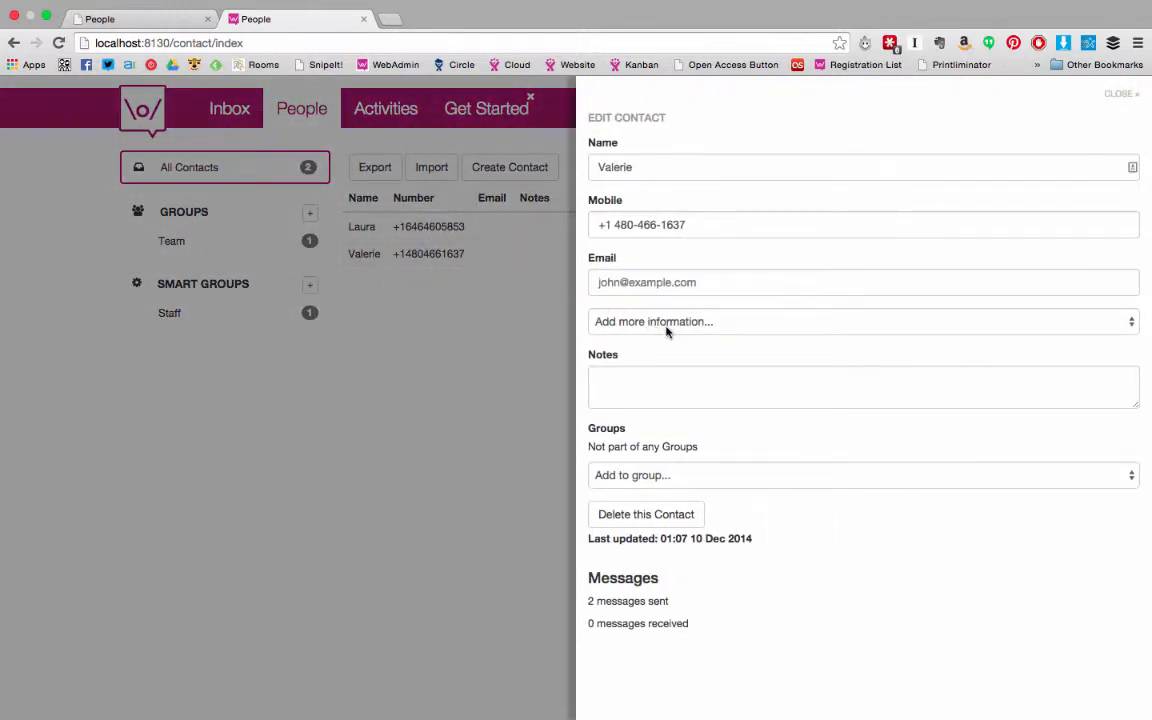
click(667, 325)
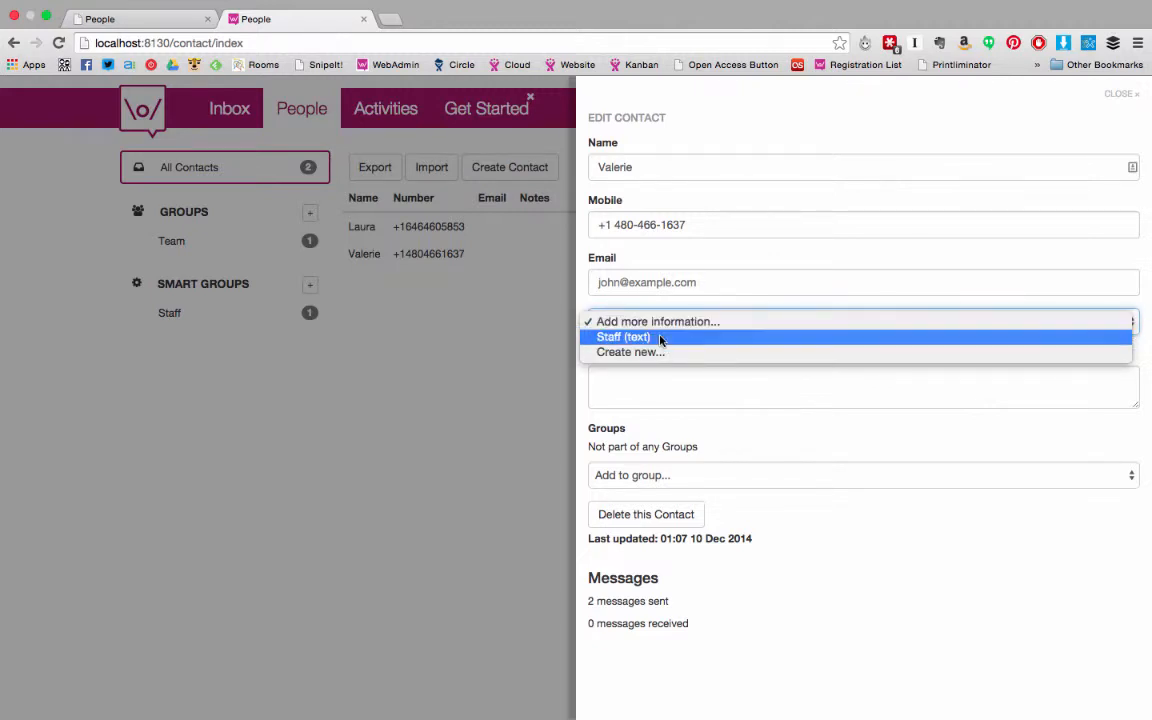
click(660, 338)
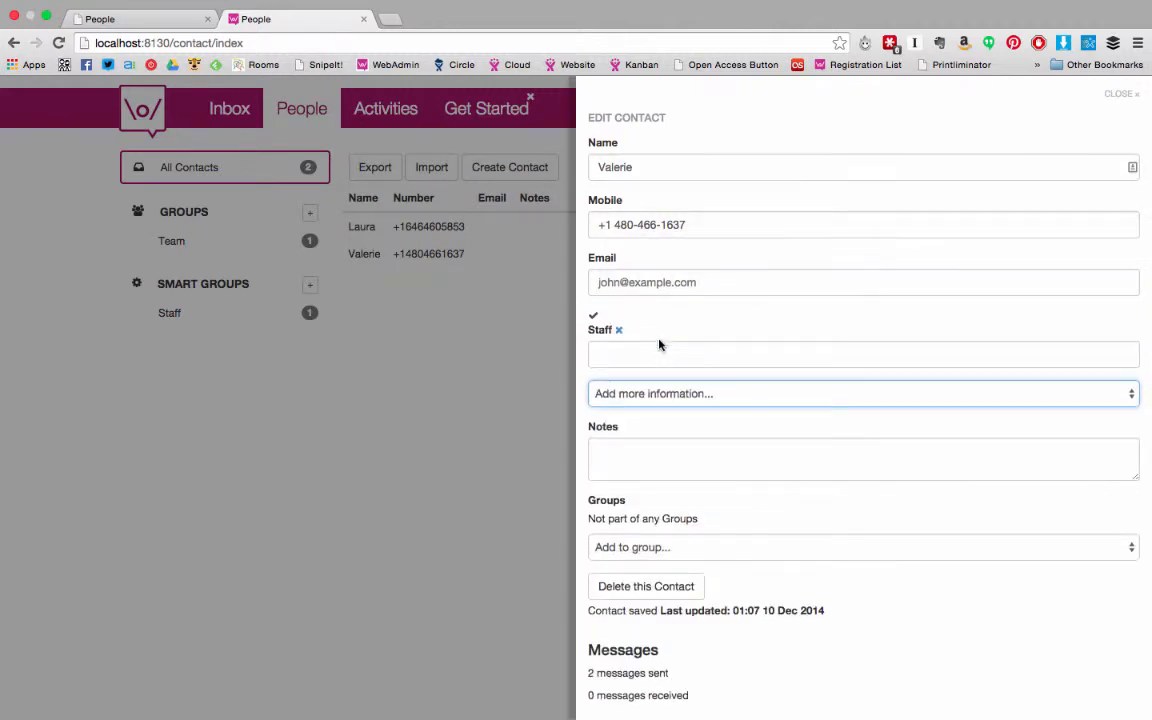
click(646, 340)
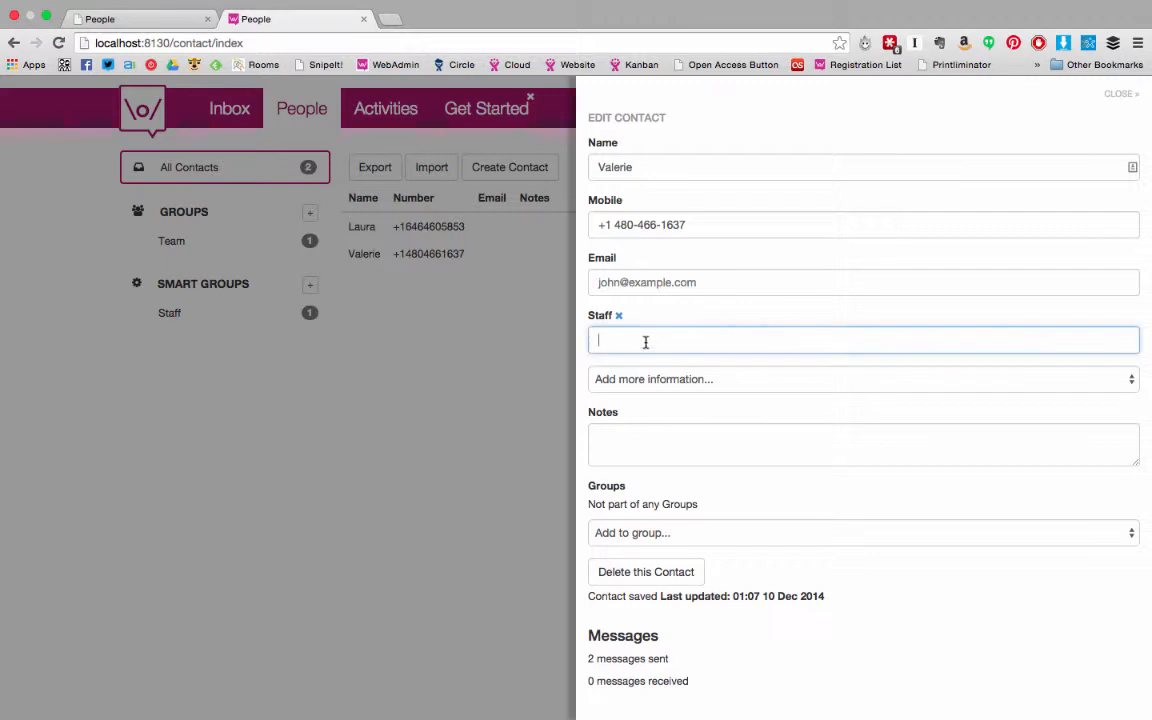
text(Yes)
click(625, 366)
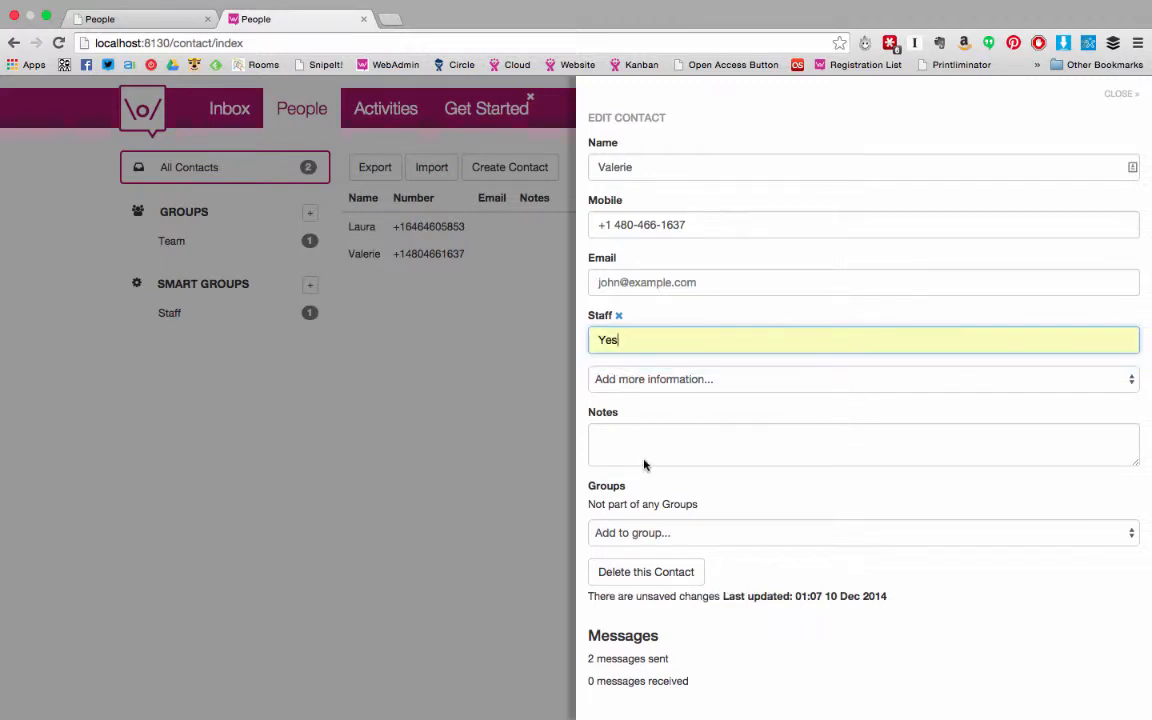
key(Tab)
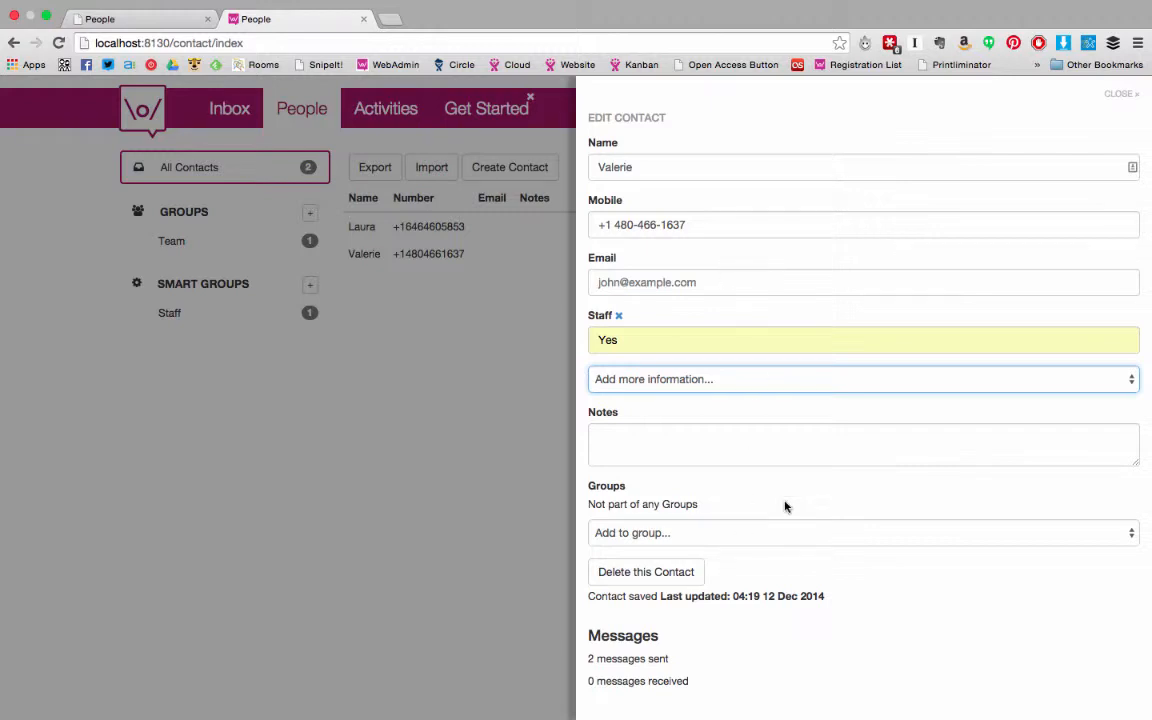
click(411, 355)
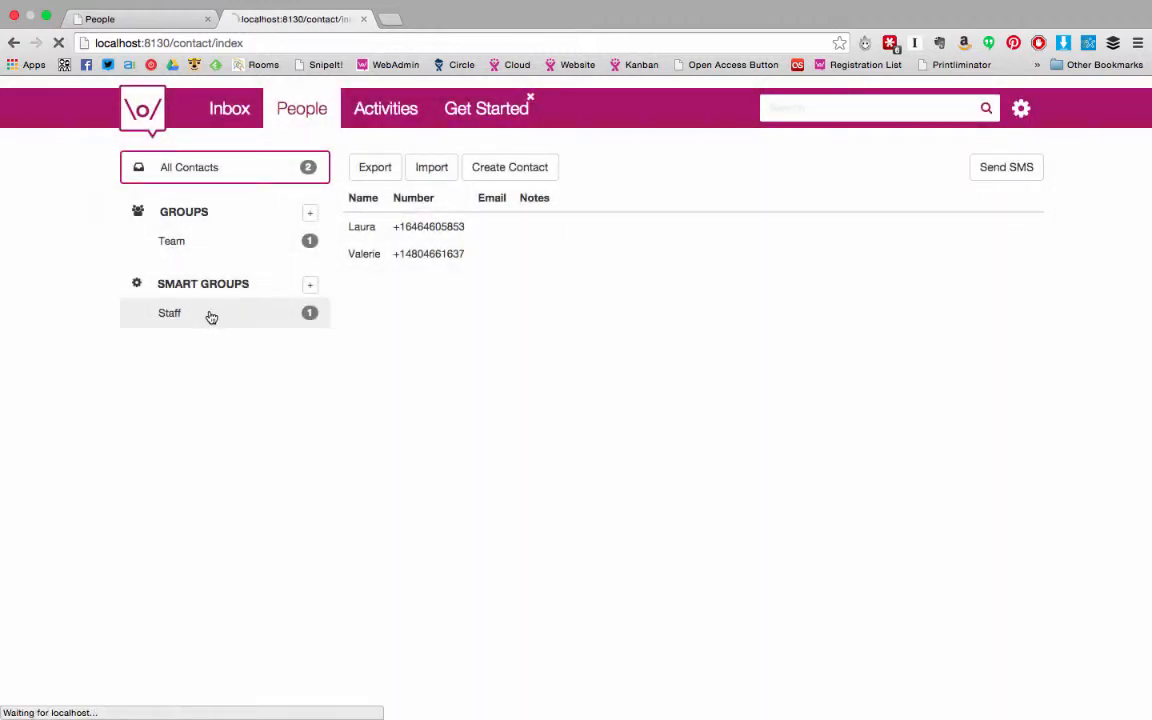
click(211, 317)
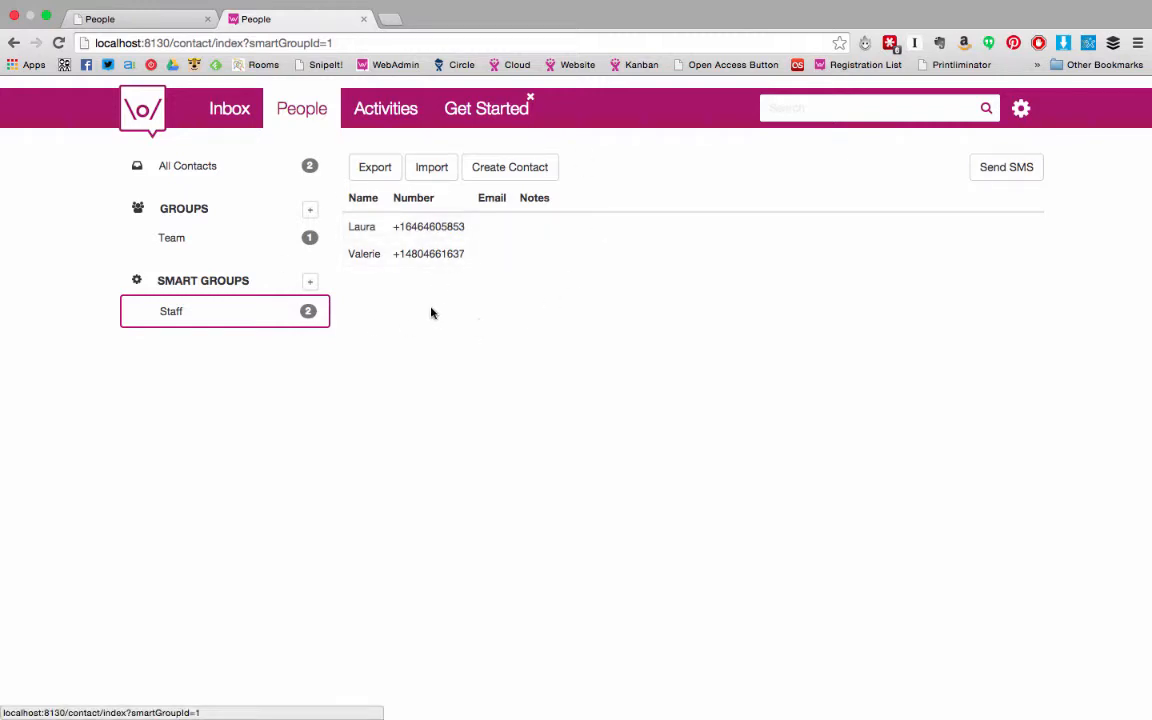
- Export the Staff smart group's contacts in CSV format for spreadsheets and open the downloaded file FrontlineSMS_Contact_Export_20141212.csv
click(384, 172)
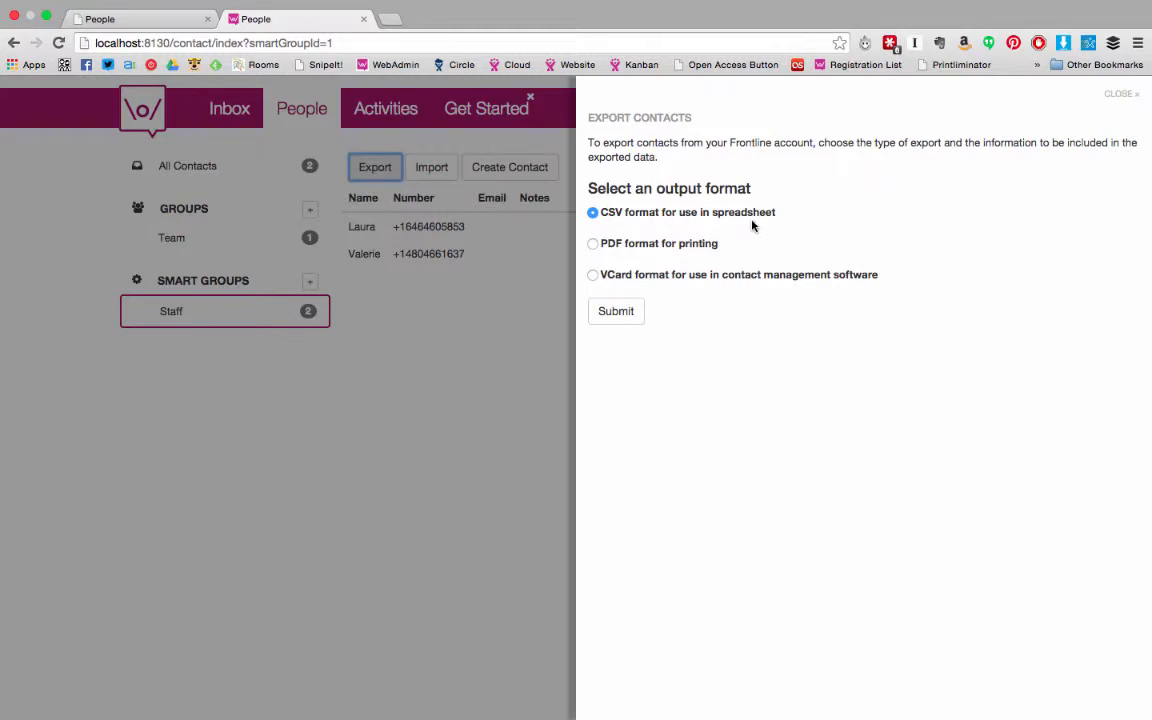
click(594, 246)
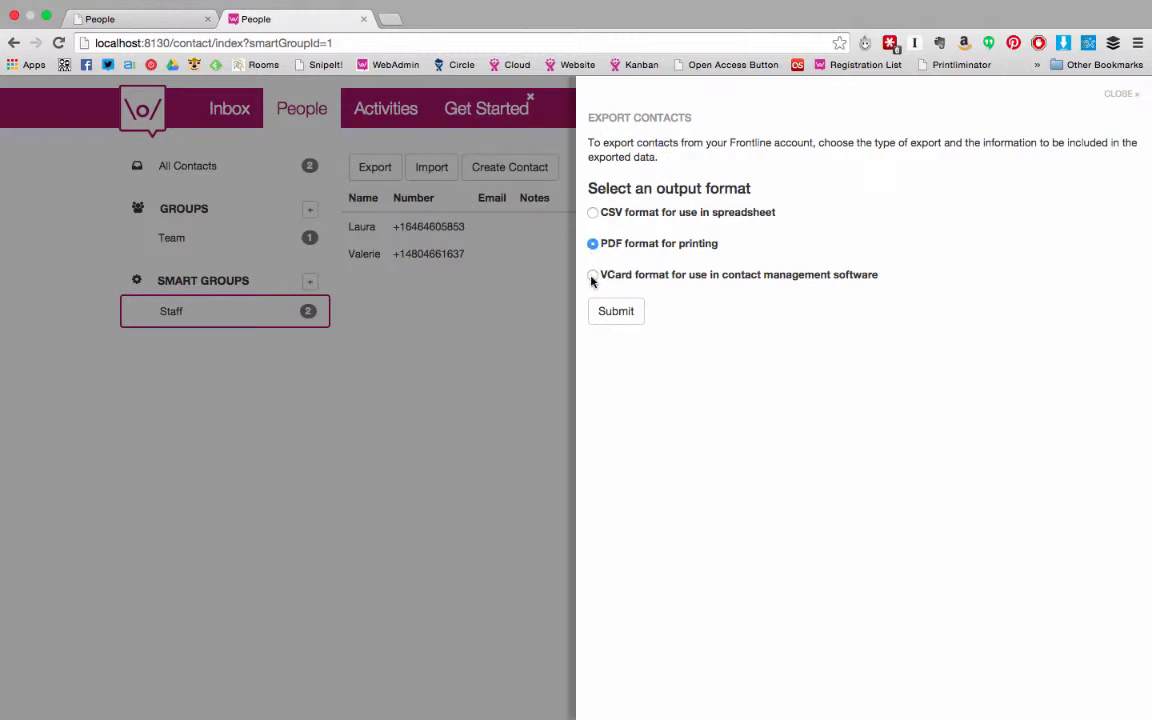
click(592, 276)
click(616, 216)
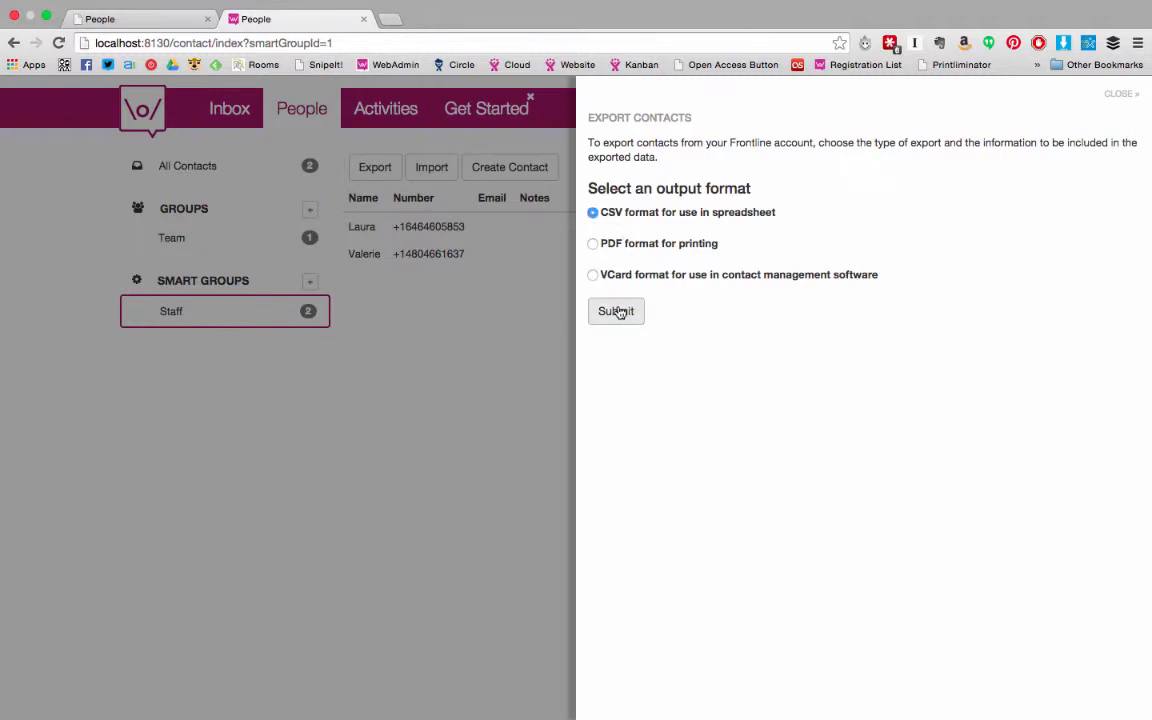
click(618, 311)
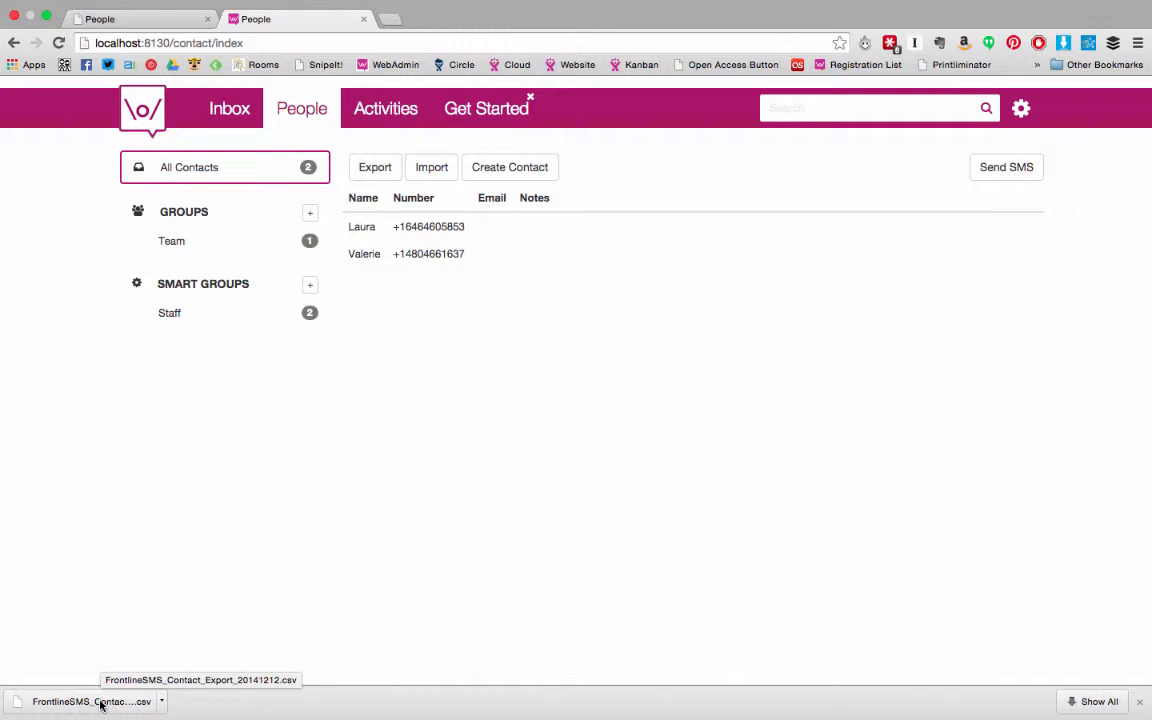
click(100, 702)
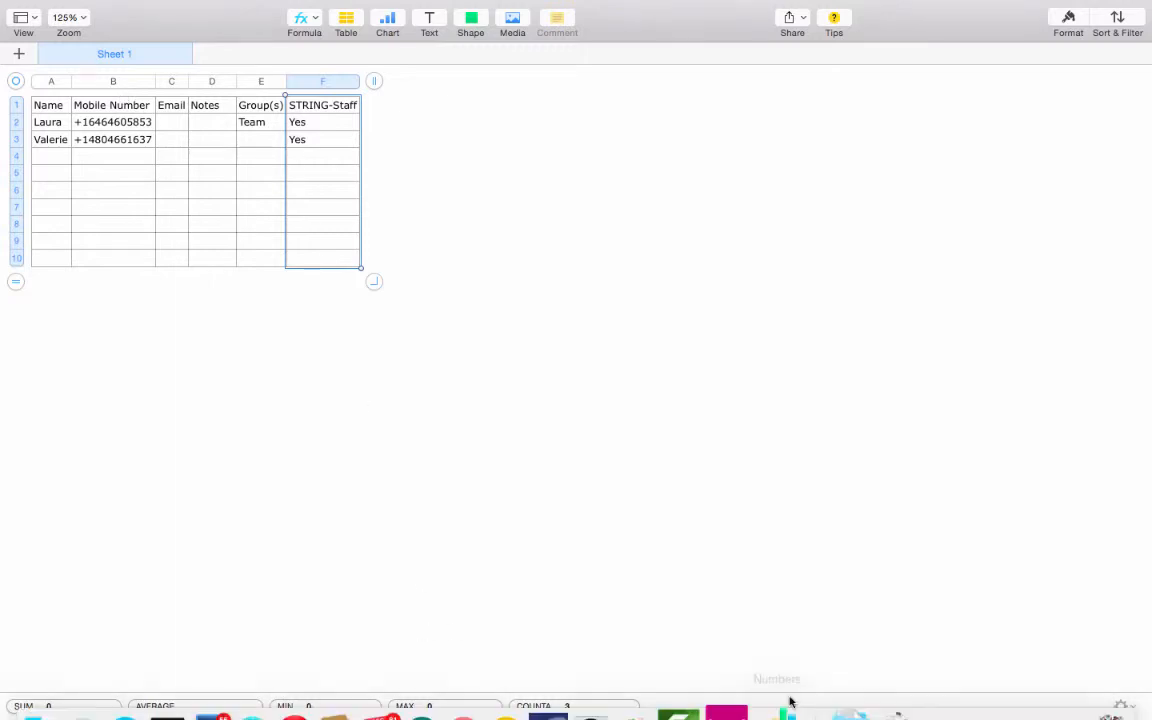
- Switch back to Chrome to import all contacts from the reviewed contact import and view the Volunteers group's members
click(789, 697)
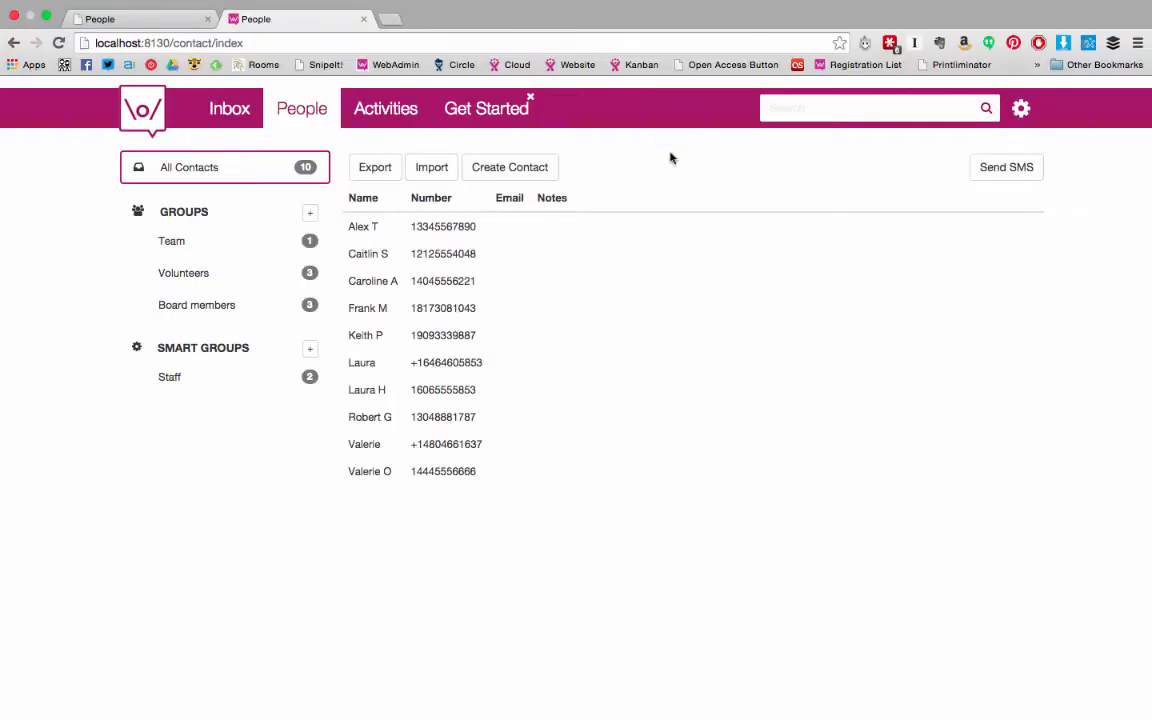
click(421, 178)
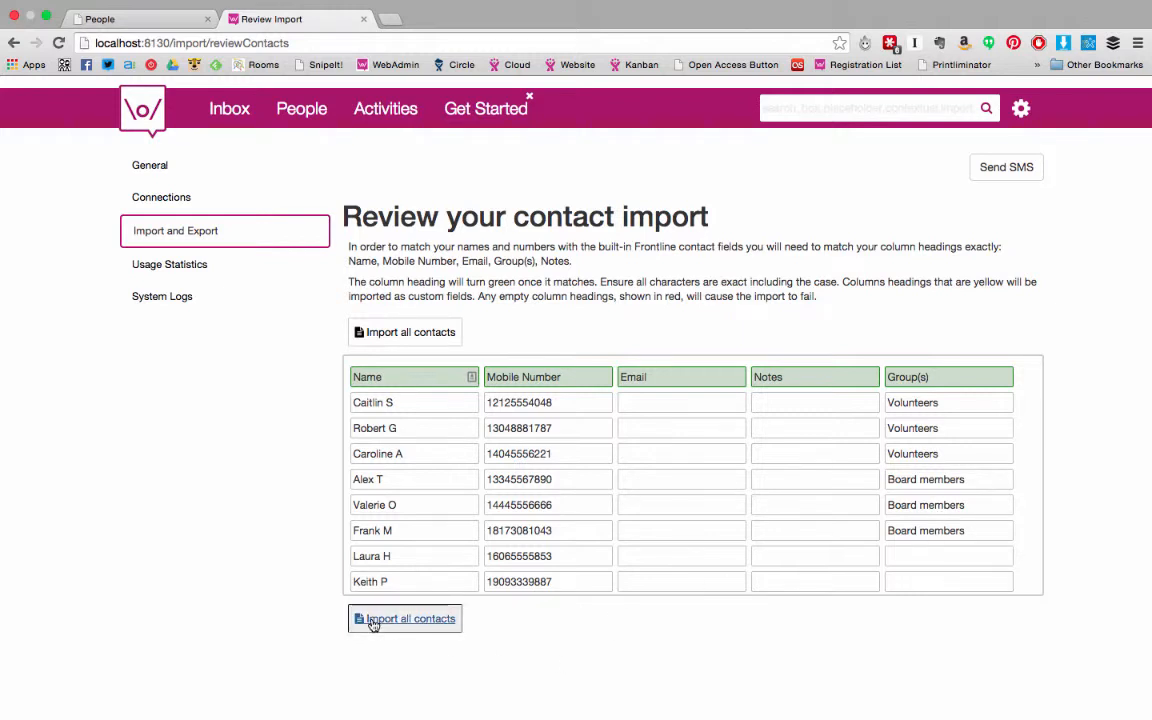
click(405, 619)
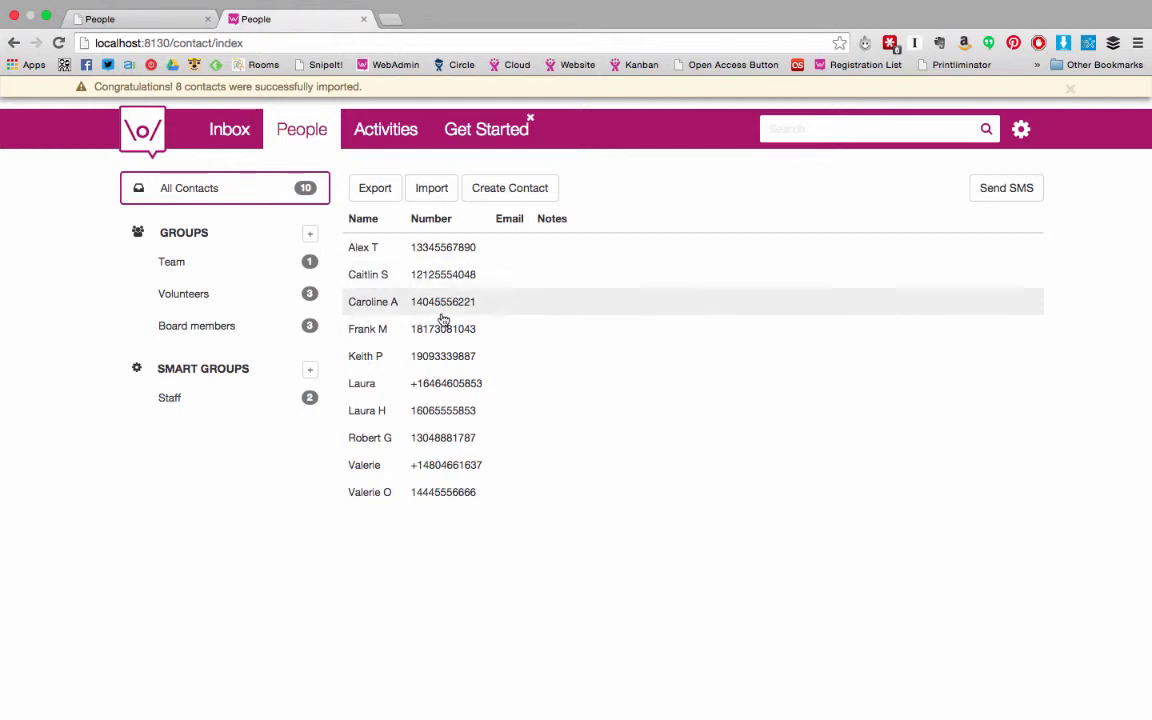
click(253, 303)
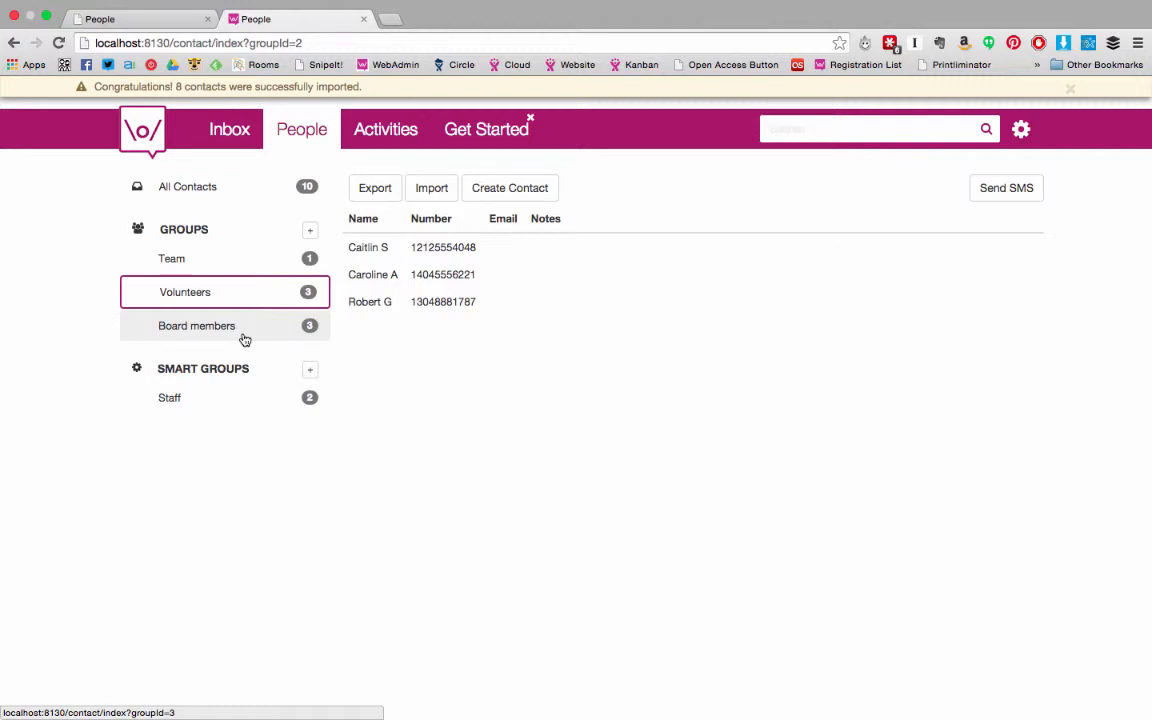
- Start a new SMS and choose the Board members group as its recipients
click(1009, 190)
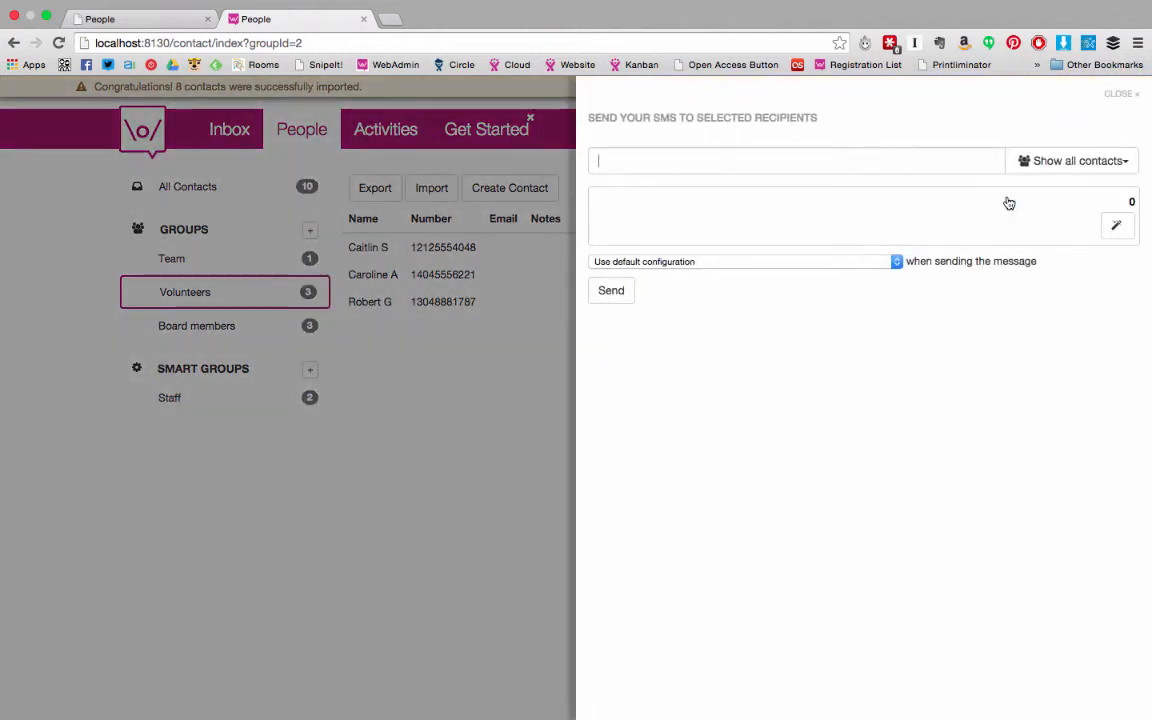
click(1072, 162)
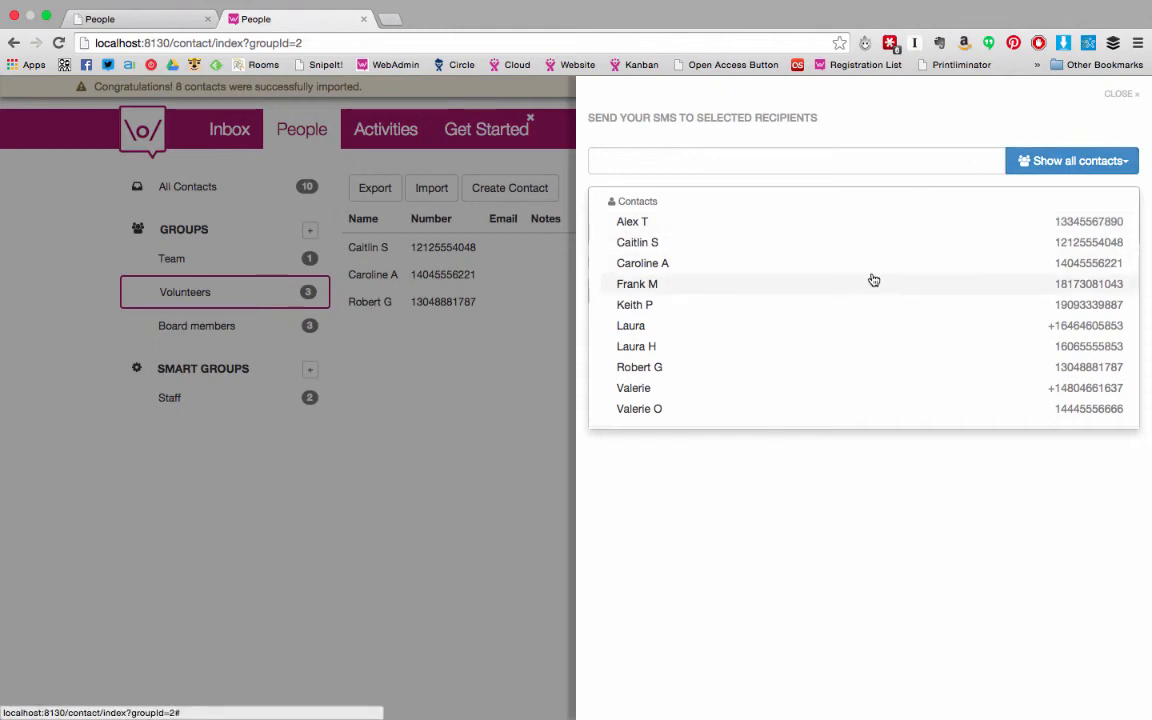
scroll(873, 280, down, 5)
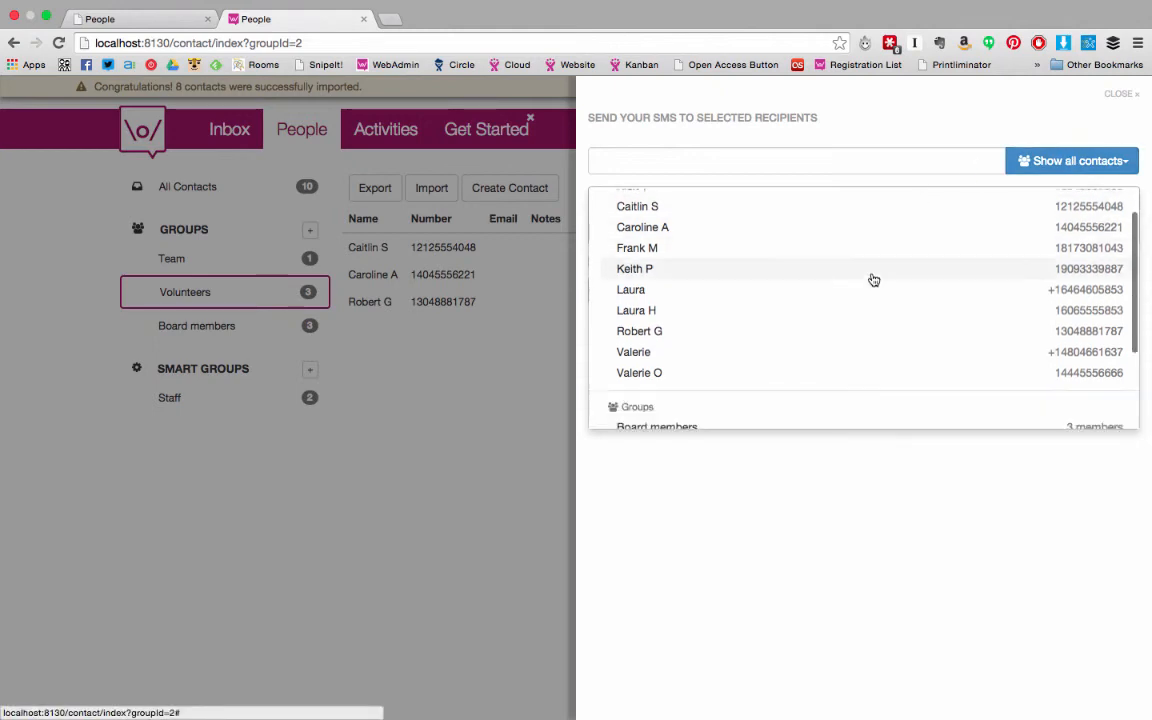
click(846, 351)
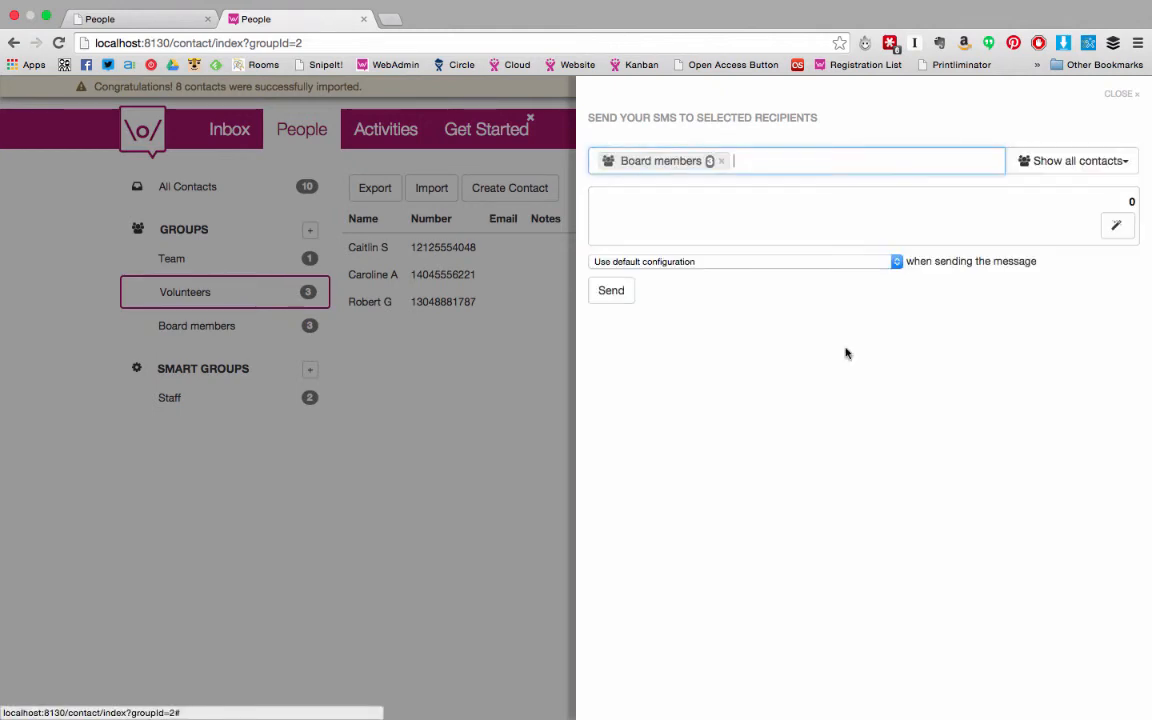
- Write the message "Hi everyone!", select the Auto-configured huawei E173 connection for sending, and send the SMS
click(730, 230)
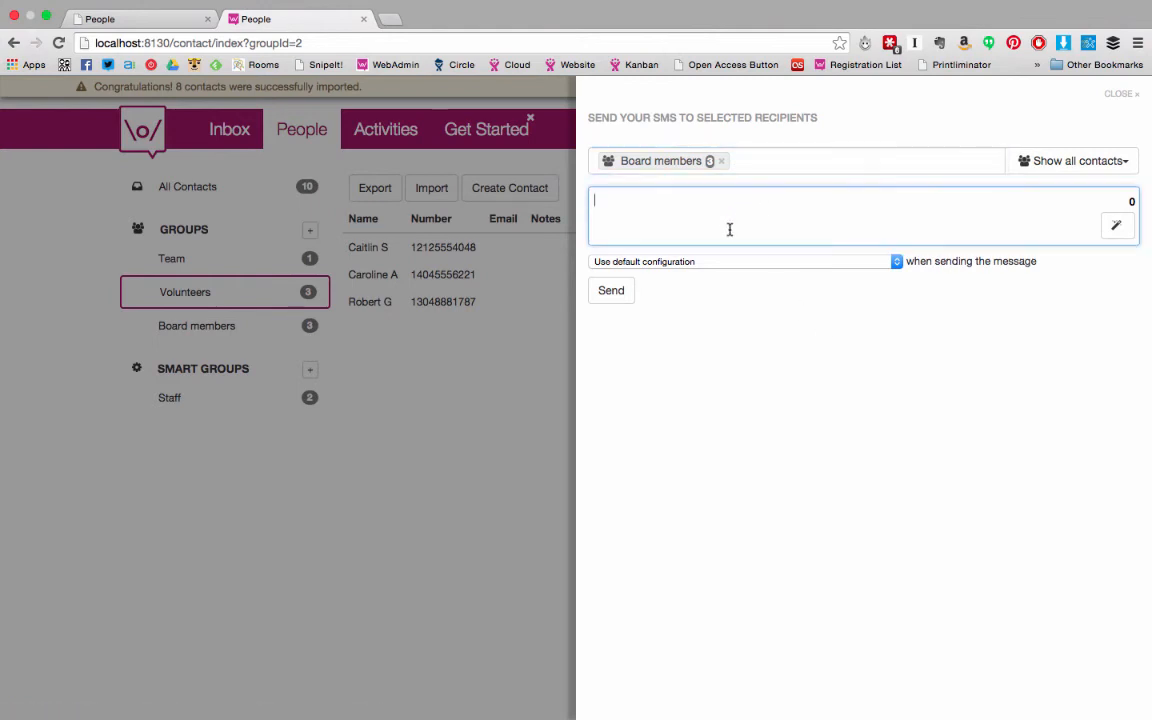
text(Hi everyone!)
click(661, 262)
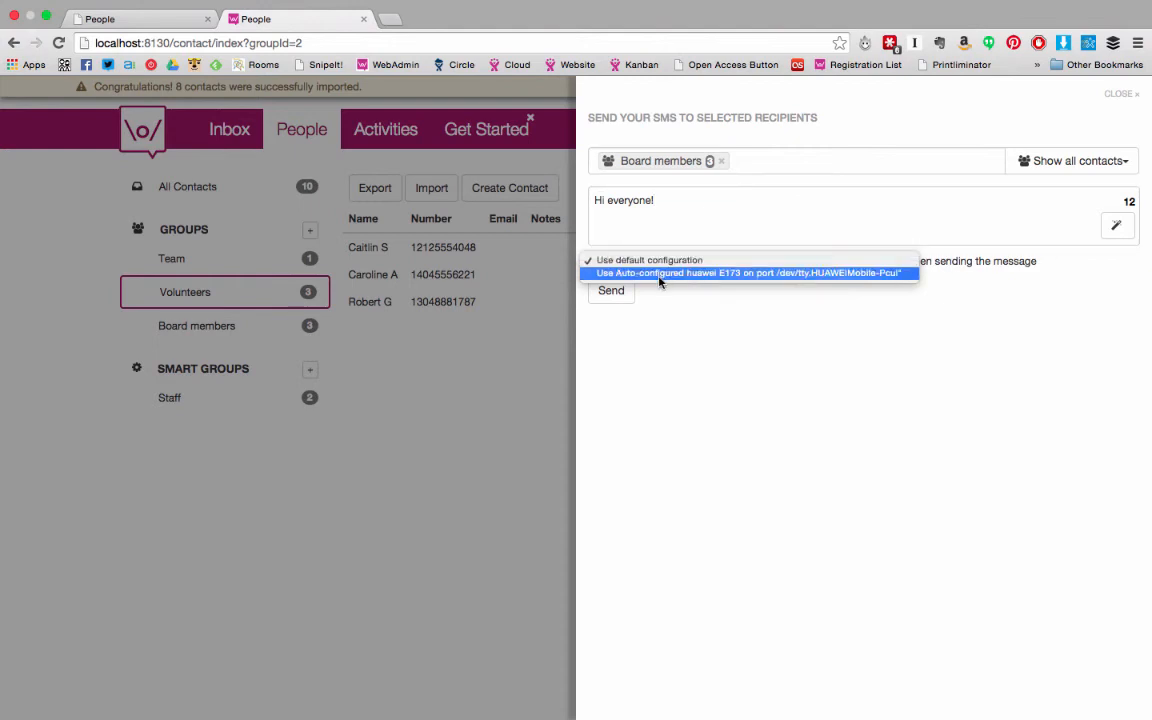
click(660, 275)
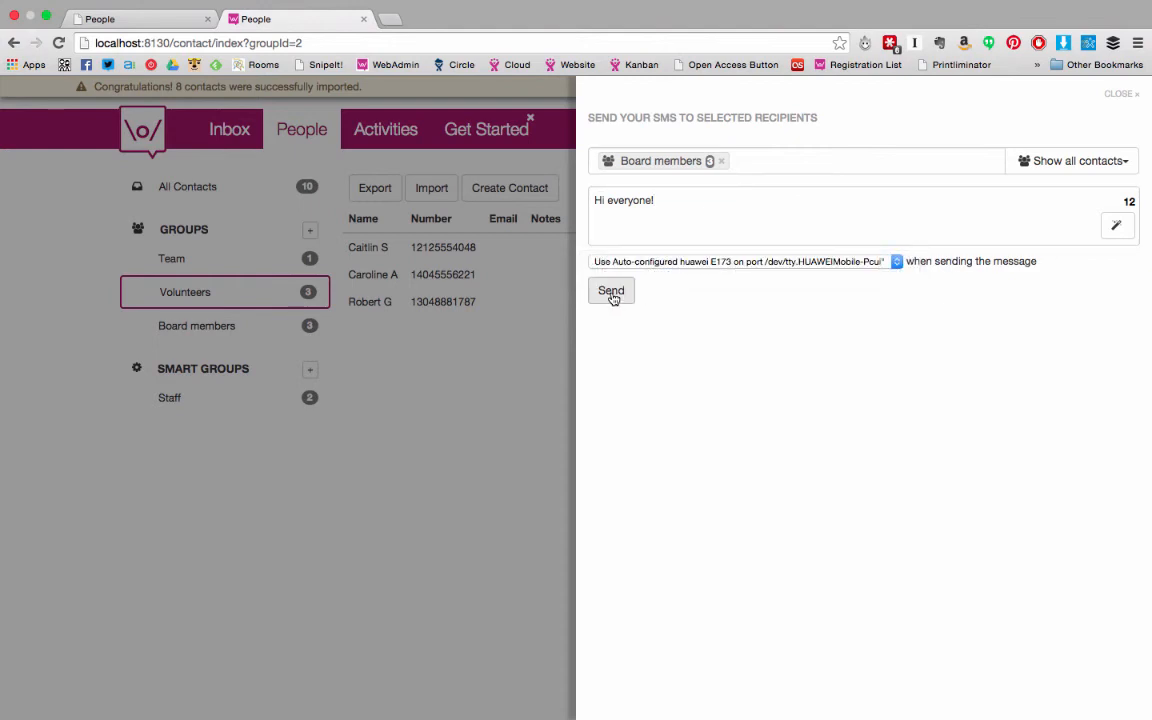
click(612, 291)
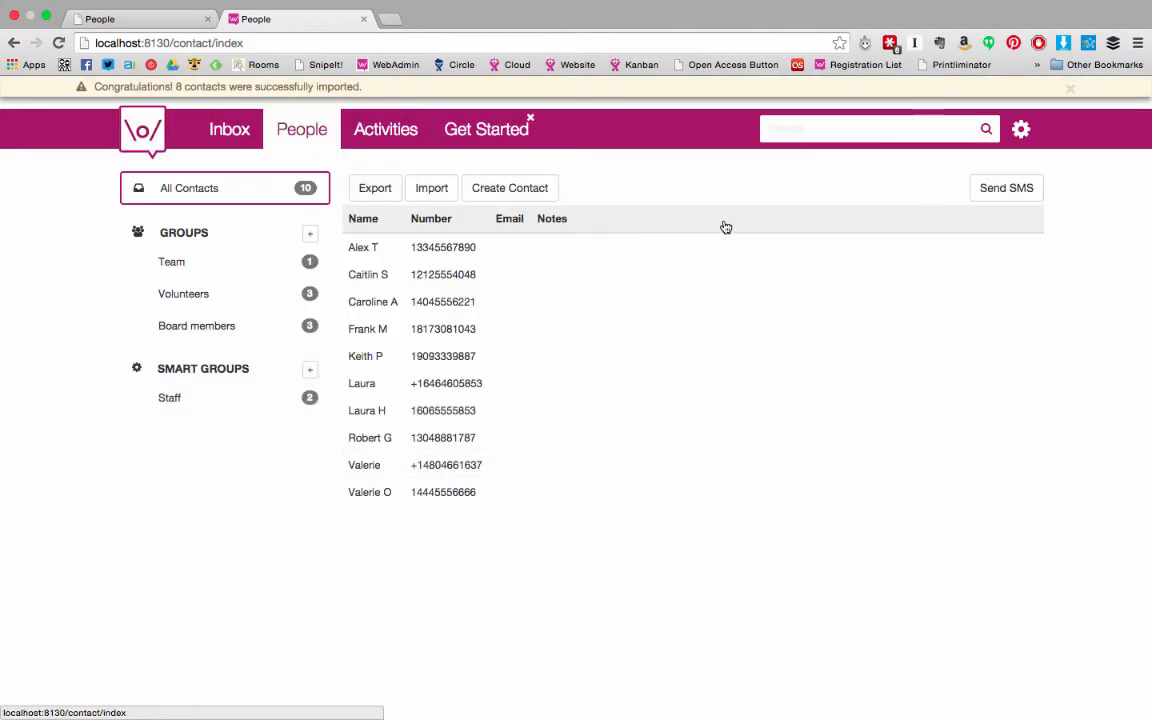